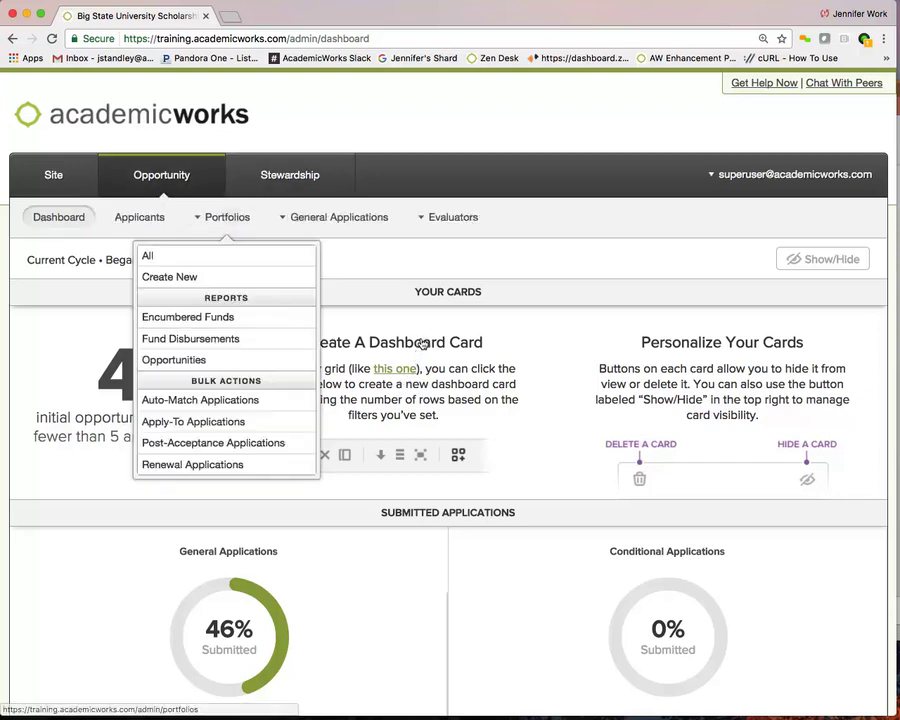
Open the Reviewer Group Template from the Evaluators menu and scroll through its group details.
click(453, 217)
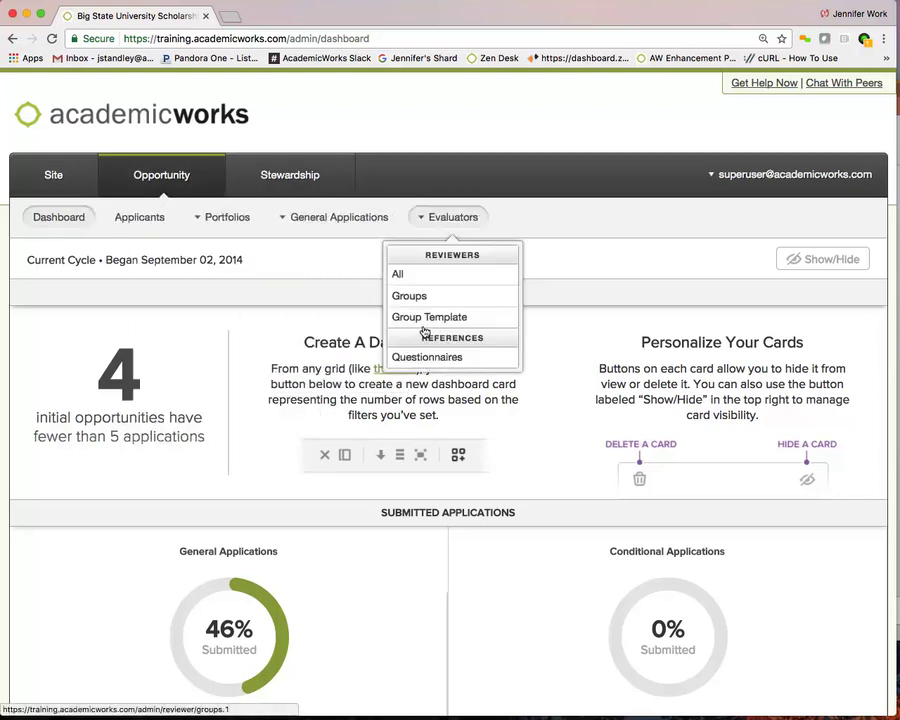
click(426, 311)
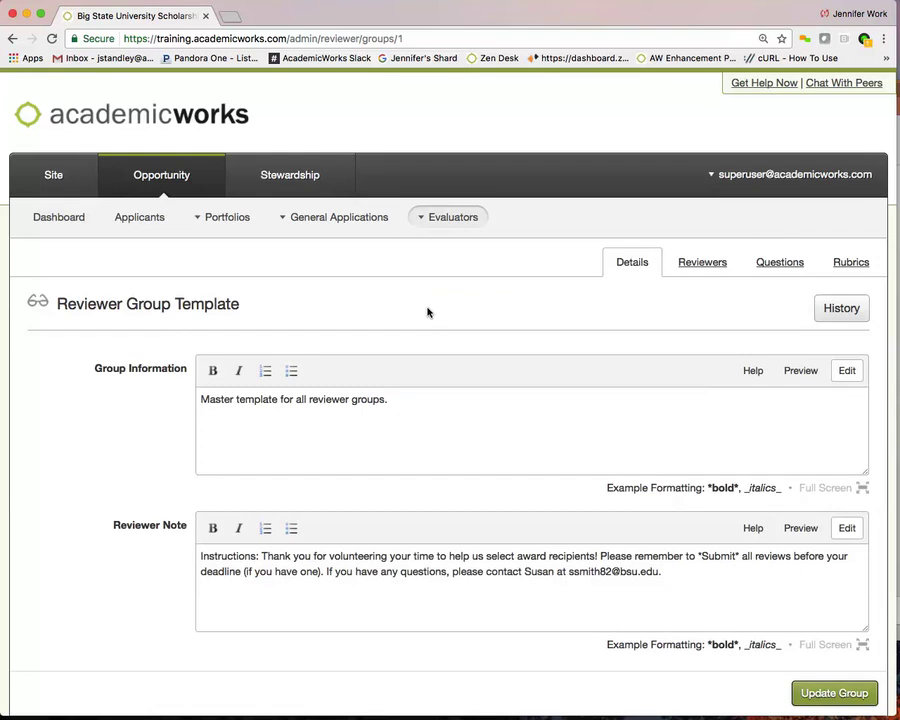
scroll(427, 312, down, 1)
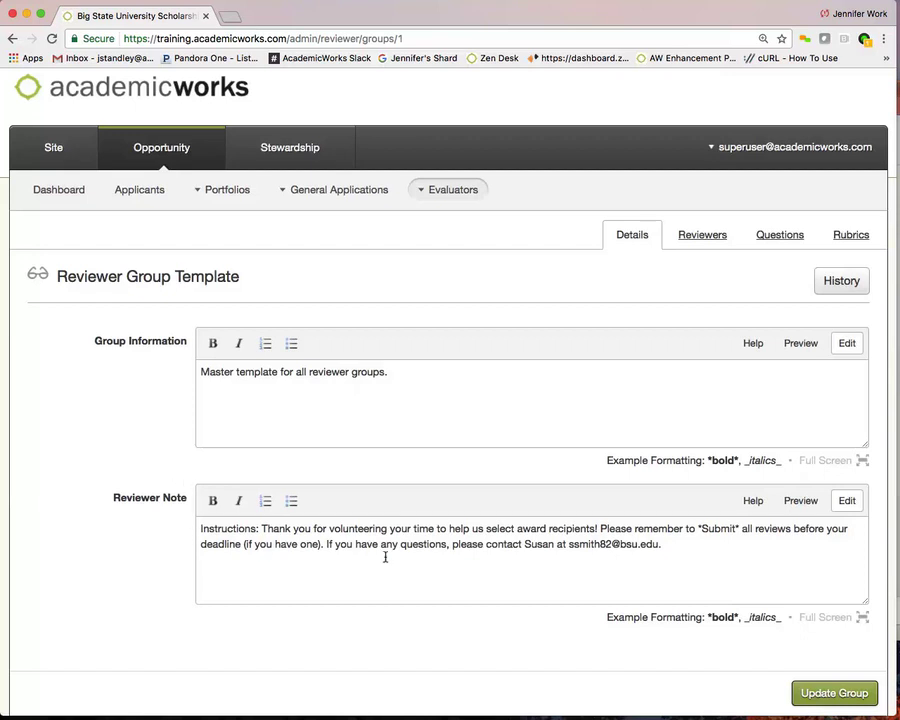
Save the template's group details, then review its reviewers and their reviewed/assigned counts.
click(808, 692)
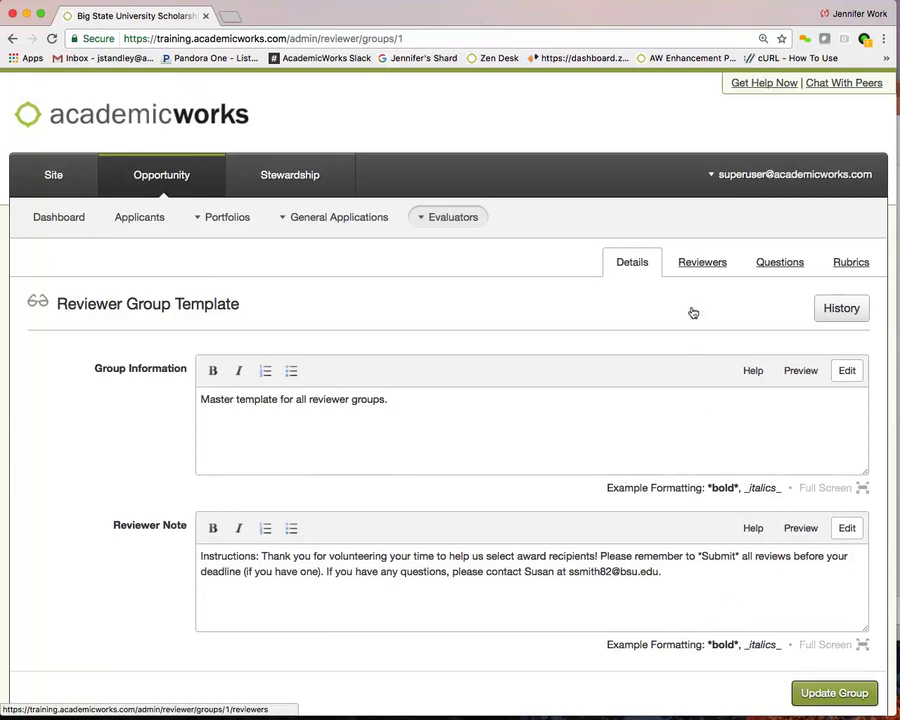
click(692, 262)
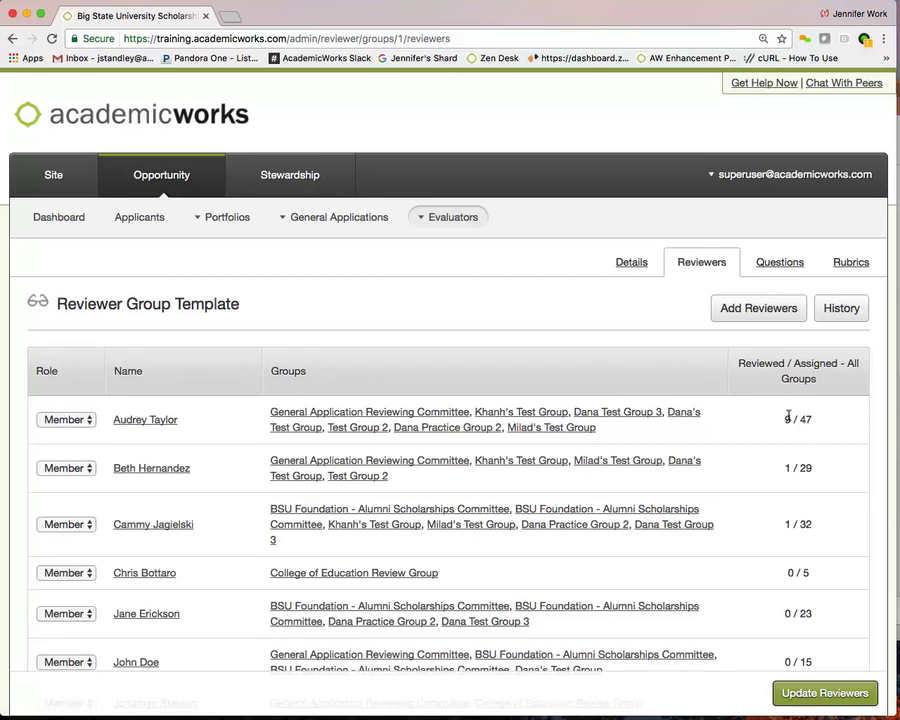
double_click(787, 418)
scroll(749, 566, down, 2)
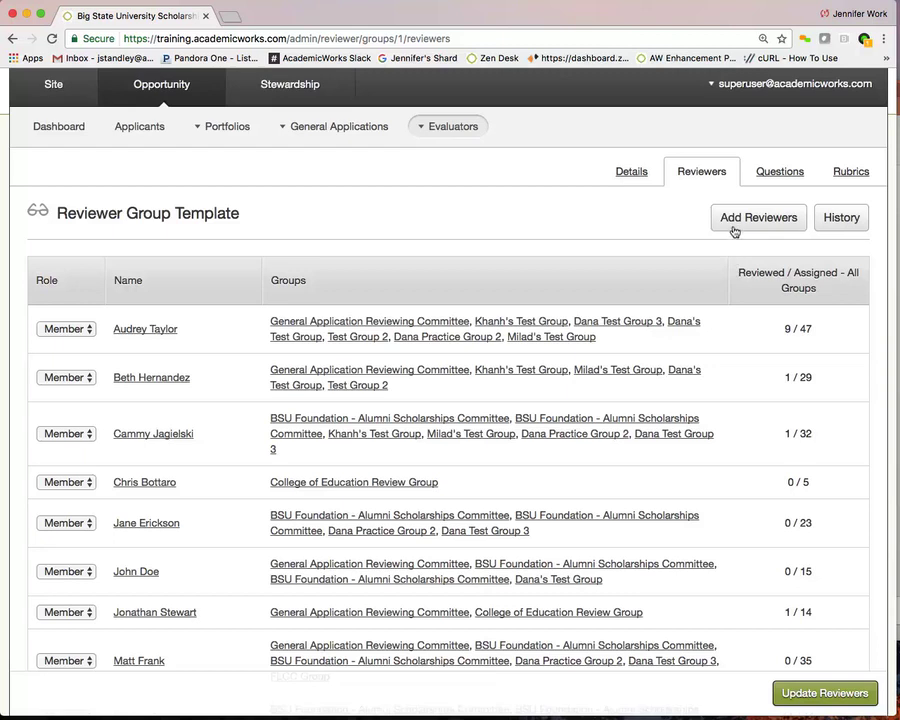
Enter the new reviewer's e-mail address and add or invite them to the template.
click(736, 222)
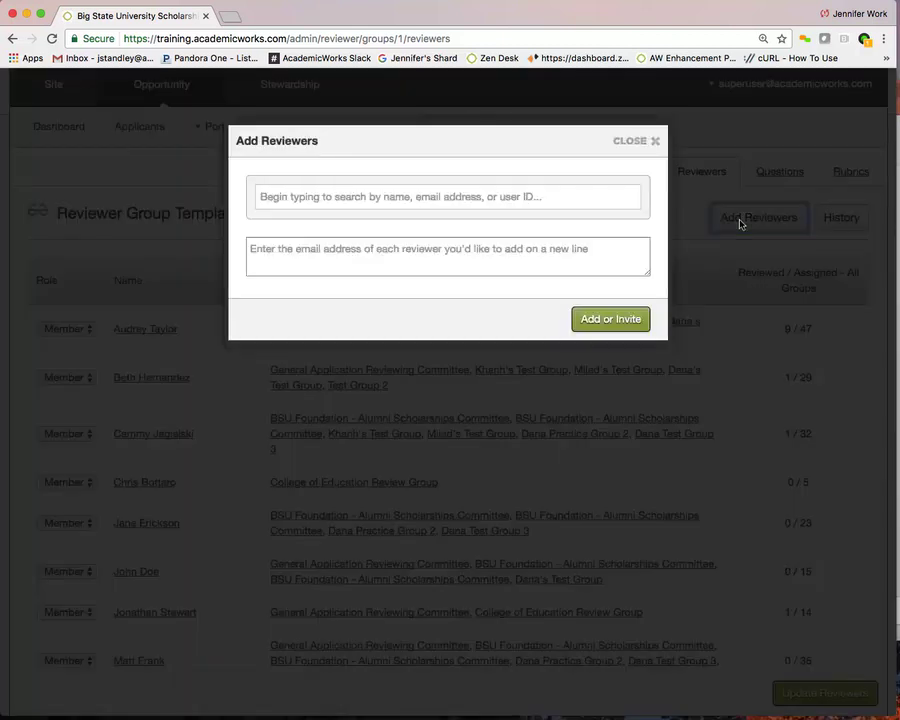
click(610, 196)
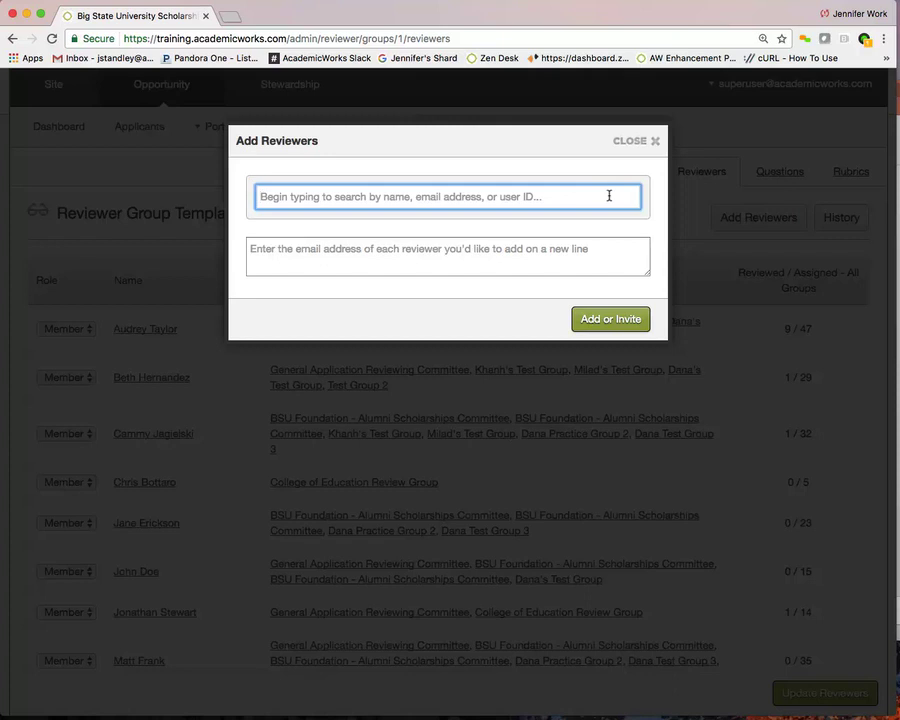
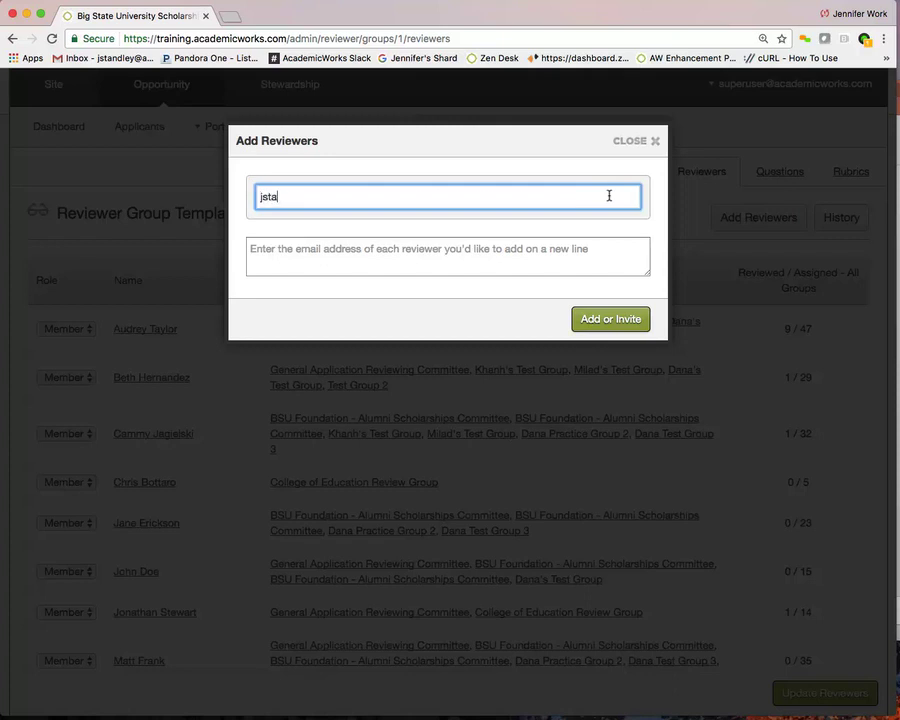
key(Return)
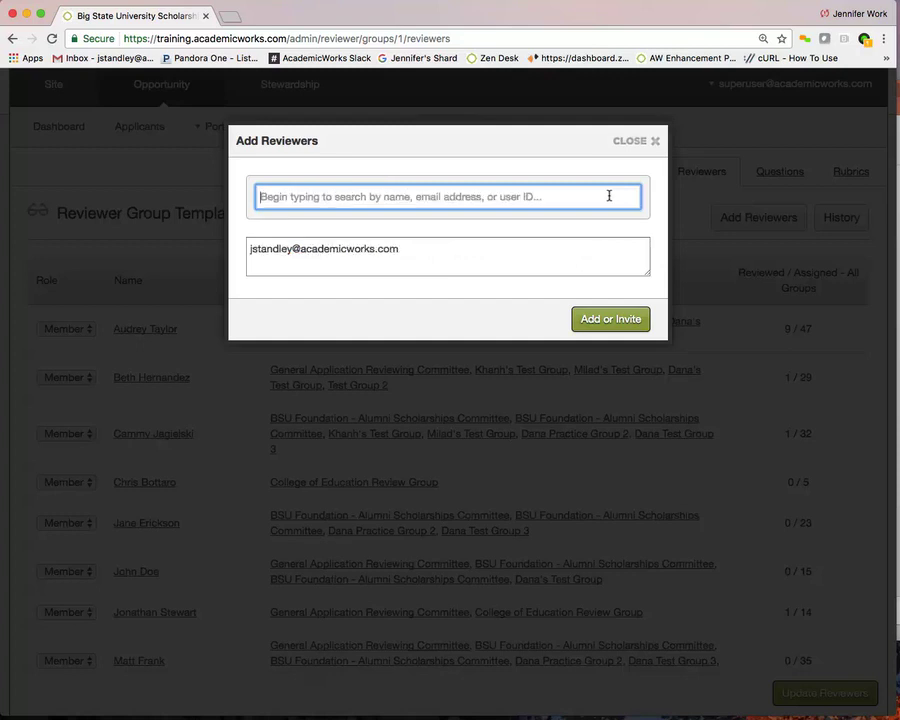
click(401, 246)
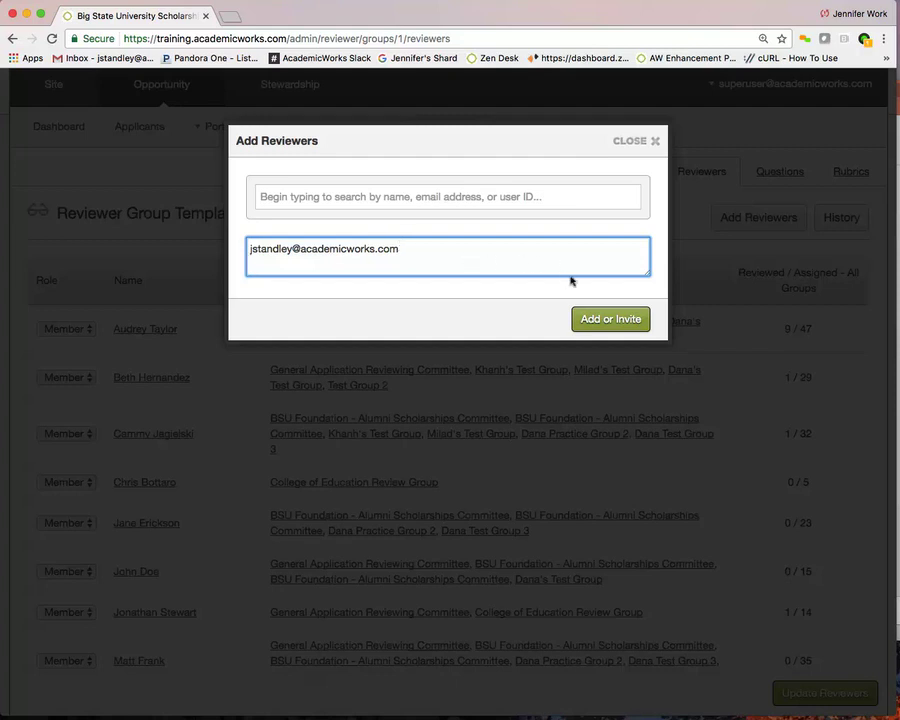
click(591, 317)
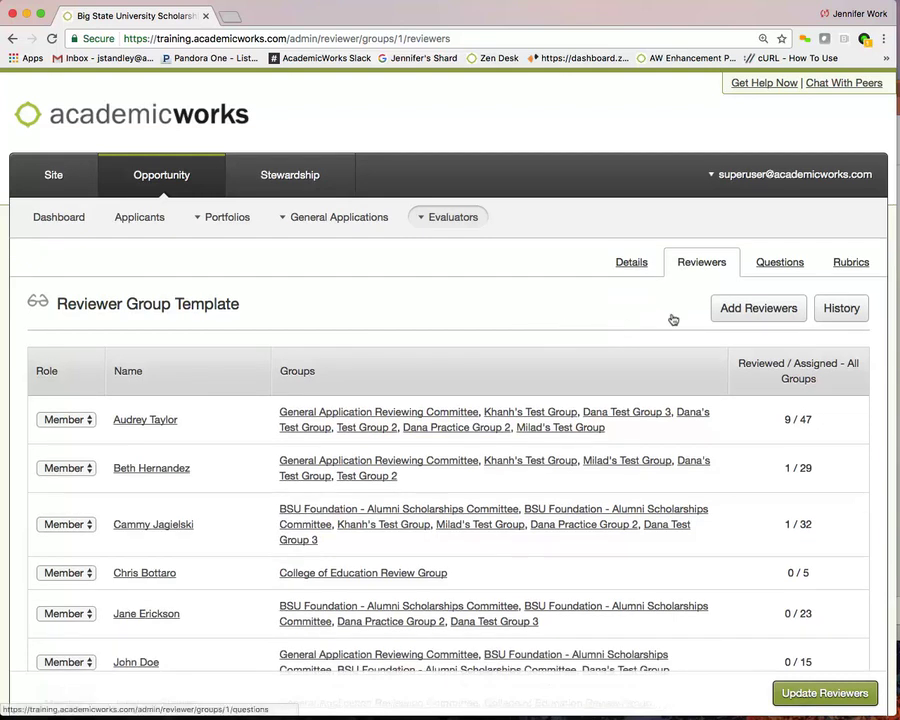
Switch to the template's Questions page listing the Reviewer Note essay question.
click(772, 262)
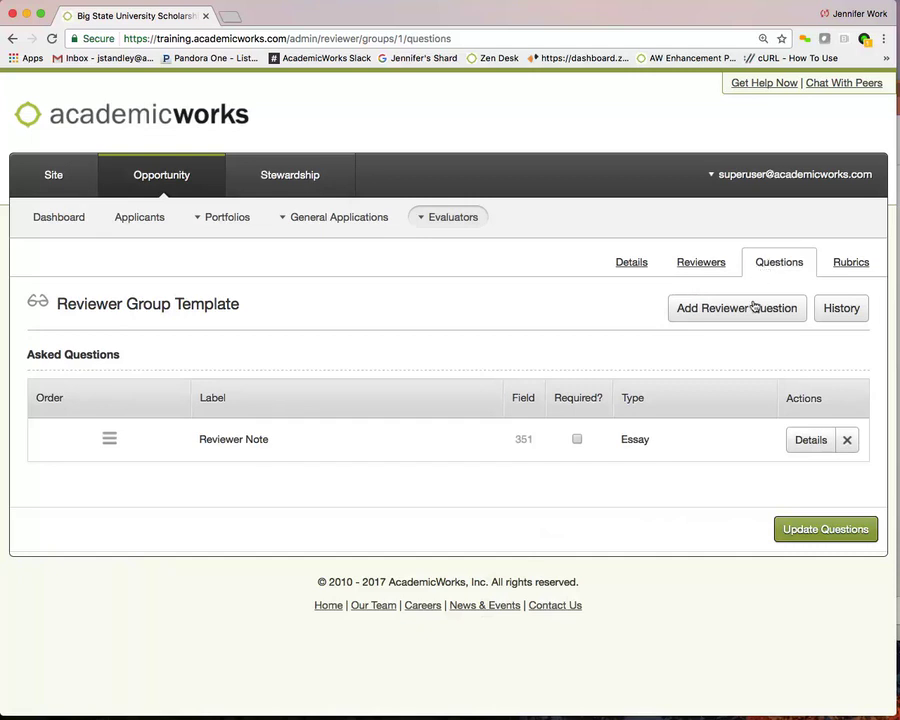
Start a new reviewer question labelled 'Is this applicant an employee of the university?'.
click(755, 307)
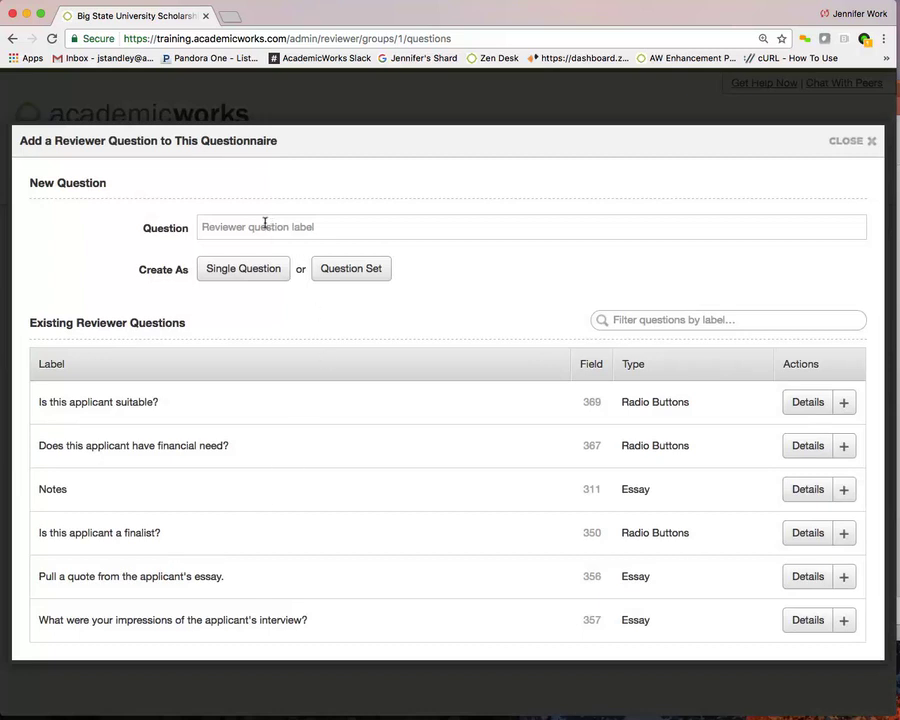
click(213, 222)
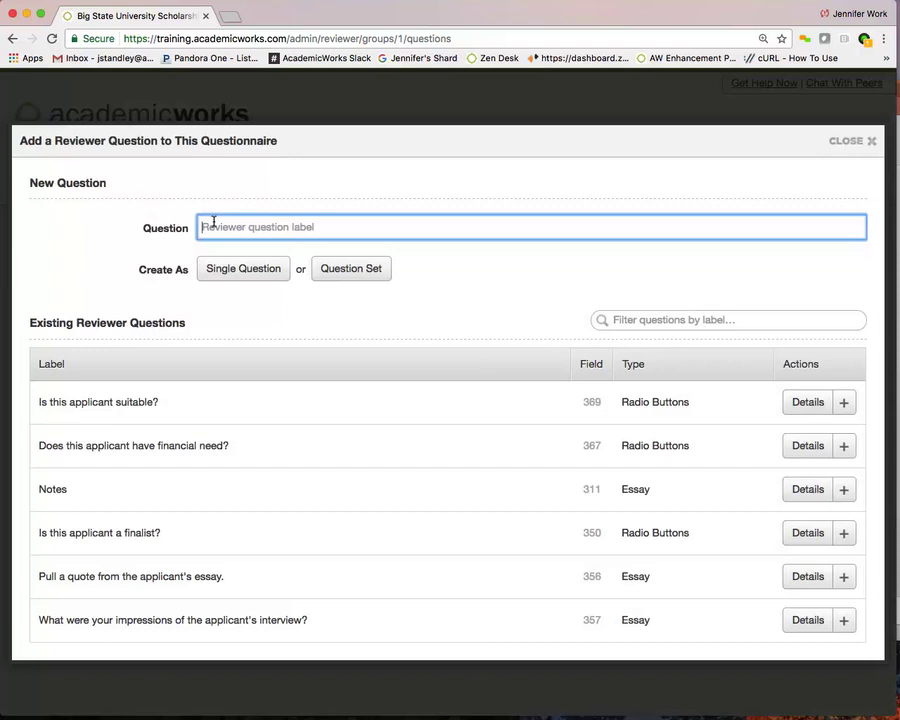
text(Is this applicant an employee of the university)
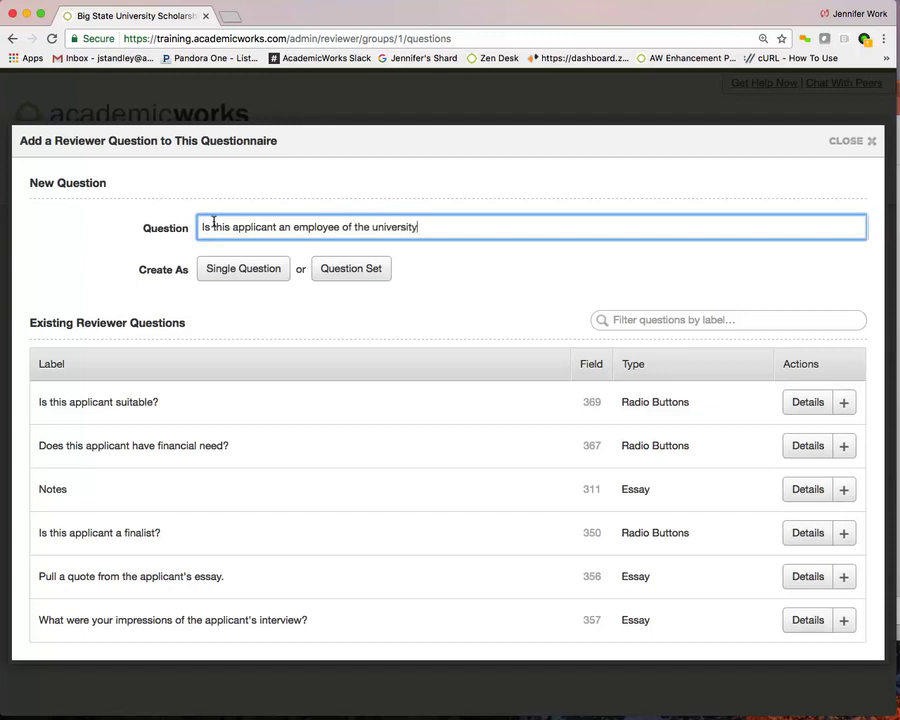
text(?)
Make it a single Radio Buttons question with choices Yes, No and Maybe.
click(280, 268)
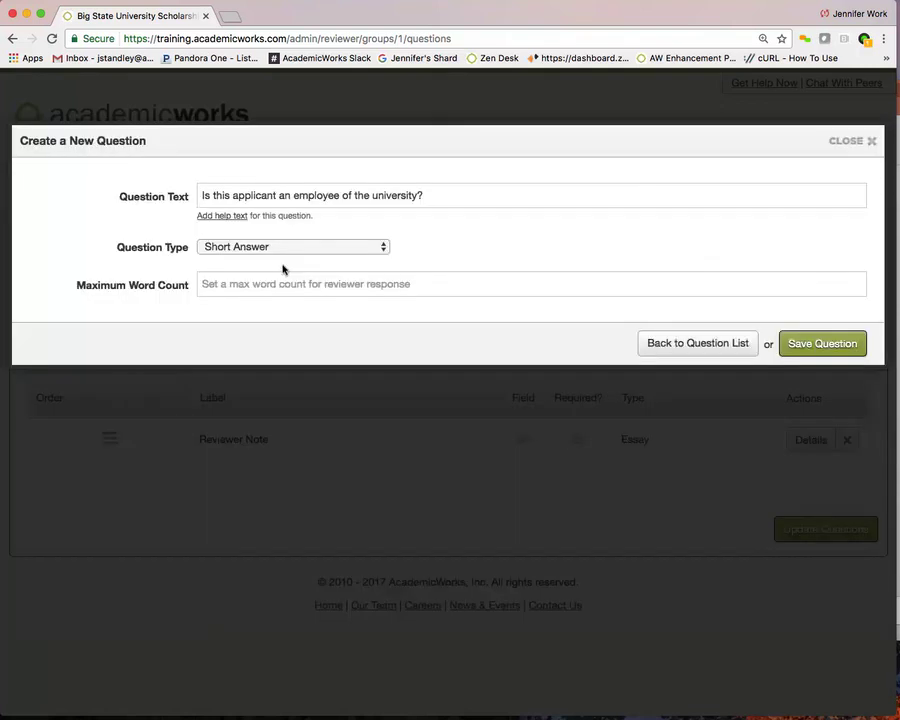
click(305, 247)
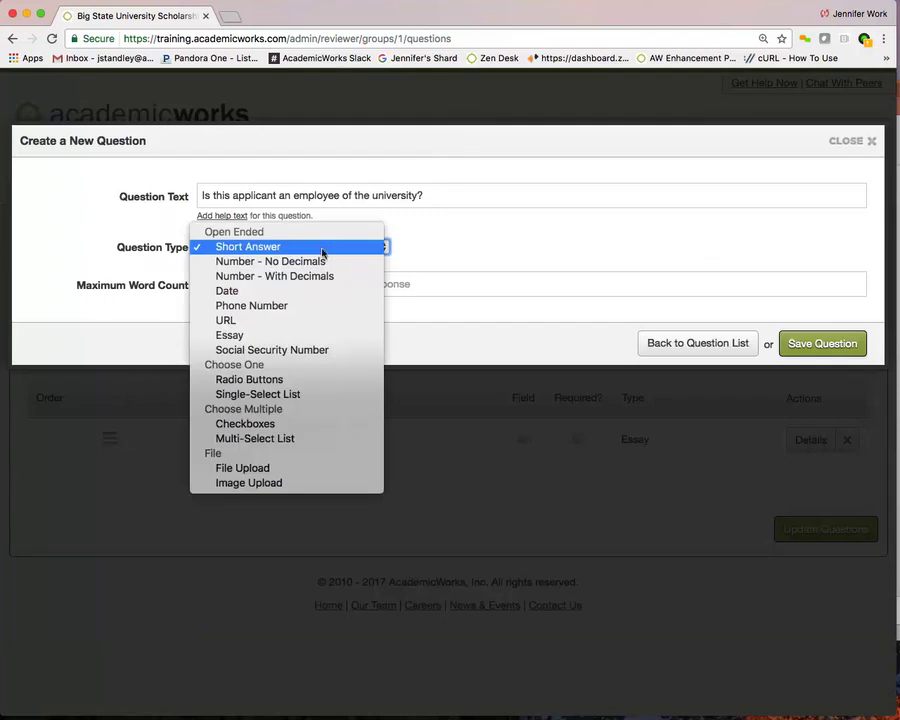
key(Escape)
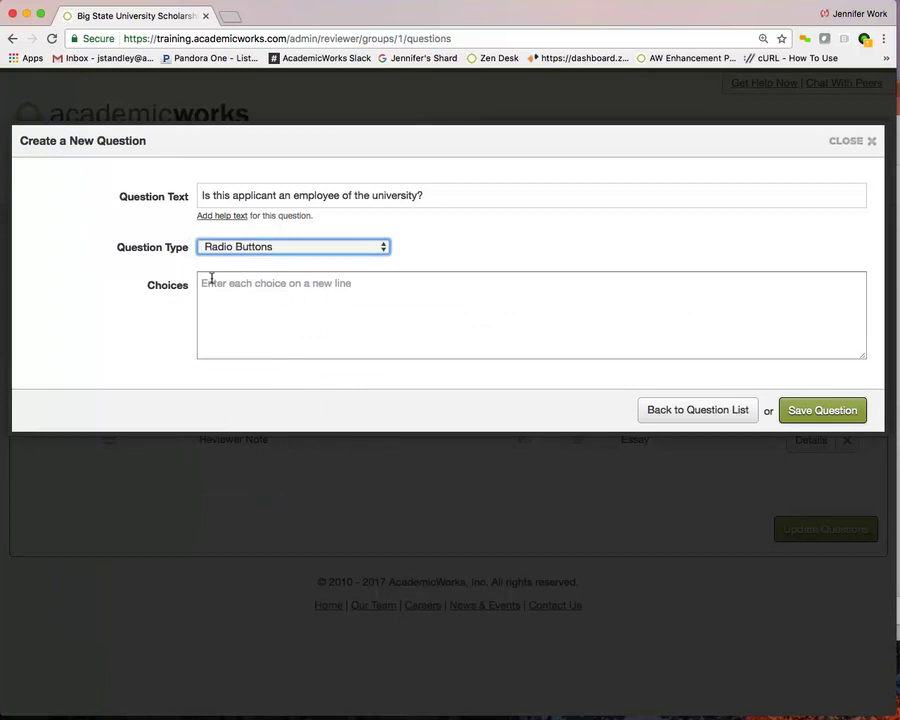
click(211, 281)
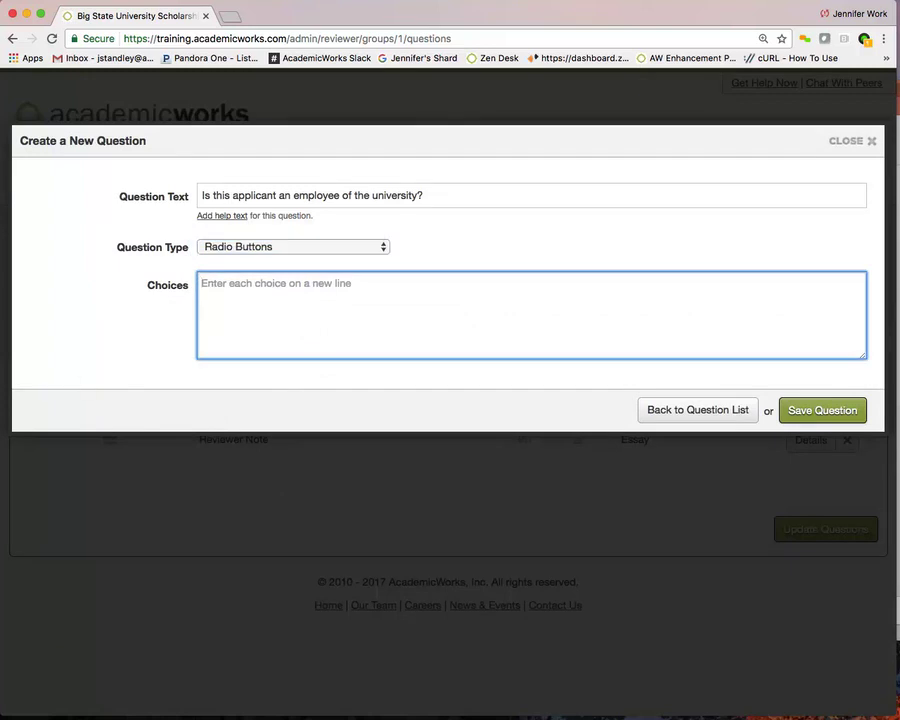
text(Yes)
key(Return)
text(No)
key(Return)
text(May)
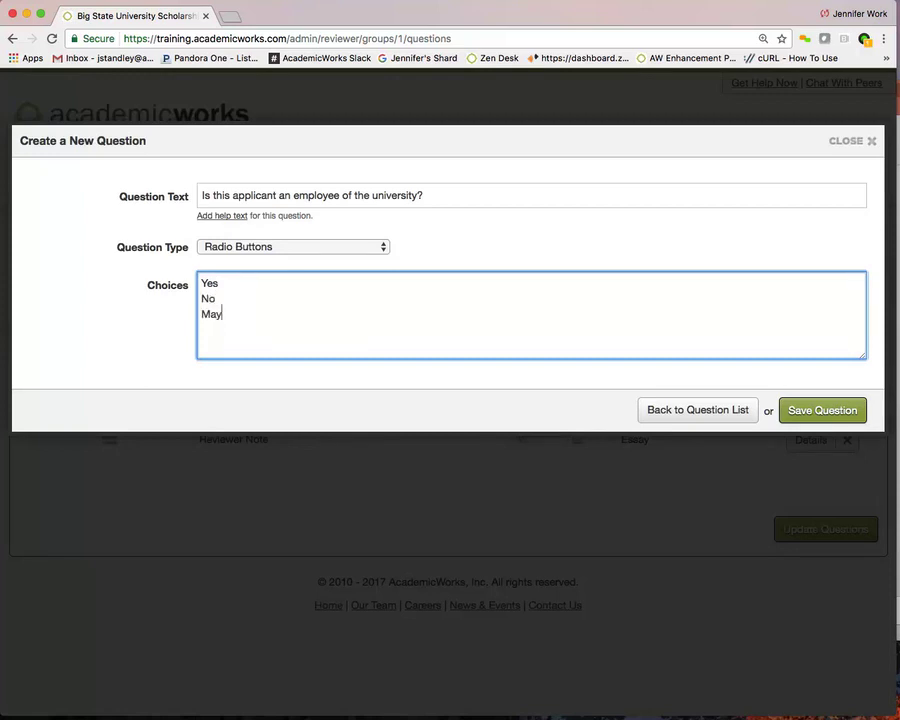
text(be)
Save the employee question as field 370 and add it to this questionnaire.
click(809, 408)
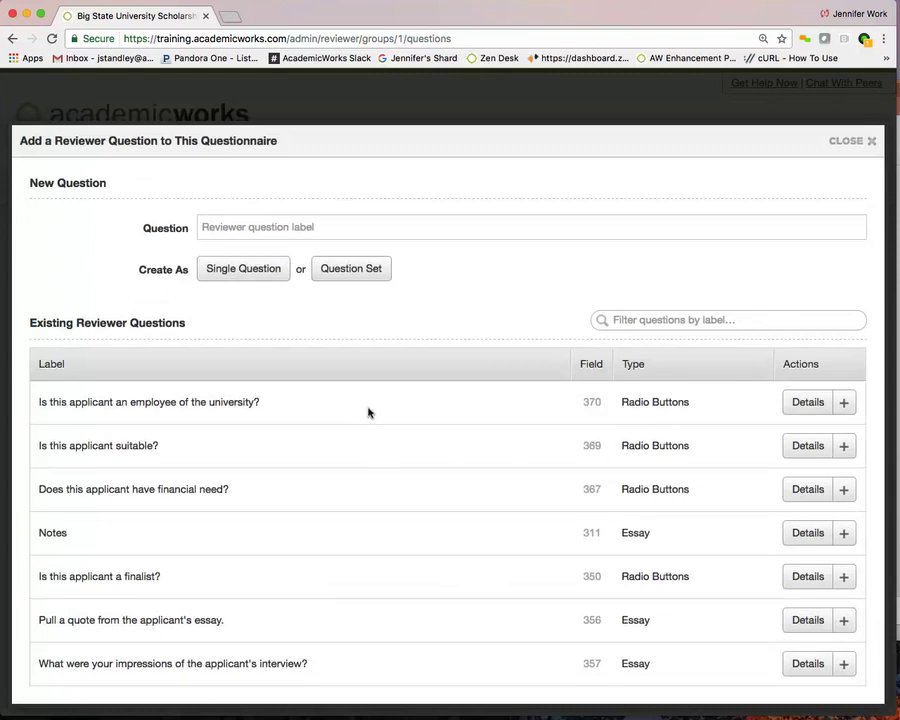
click(840, 401)
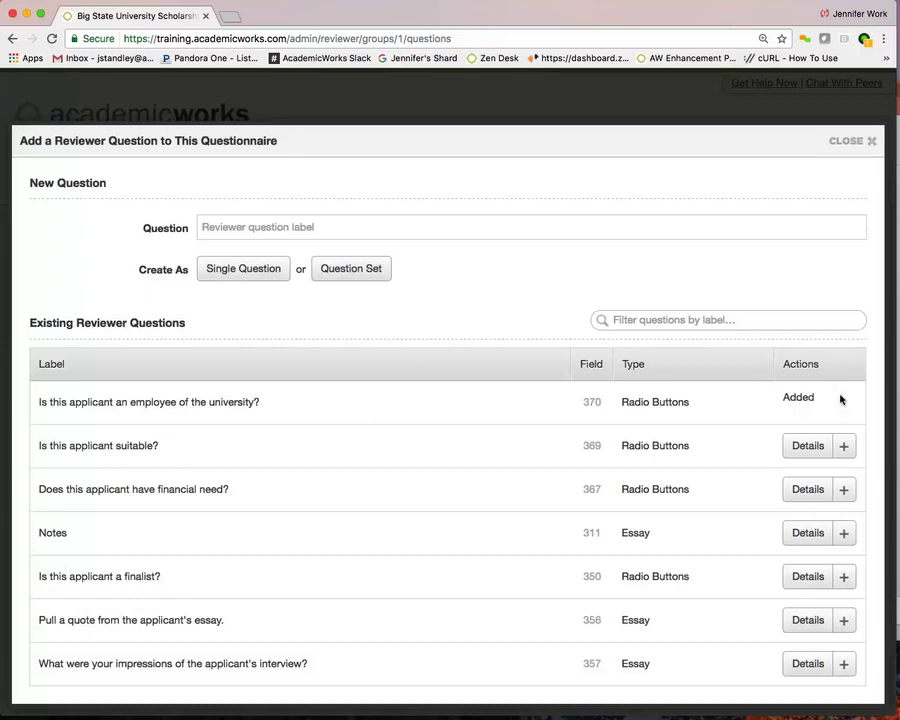
Mark Reviewer Note required, remove the employee question, and update the template's questions.
click(842, 144)
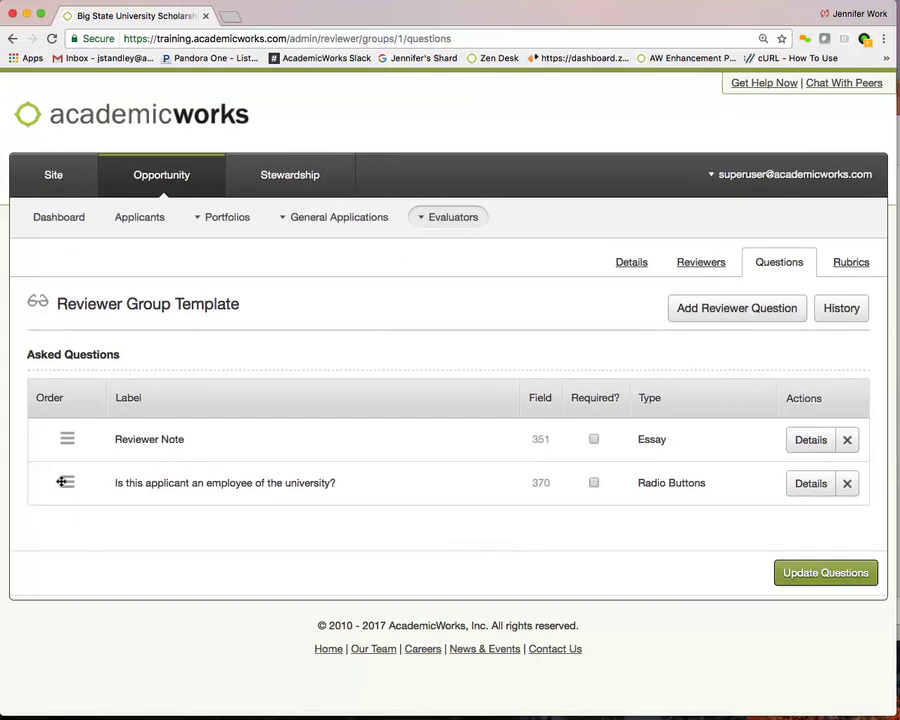
drag(62, 482, 68, 432)
click(594, 439)
click(593, 482)
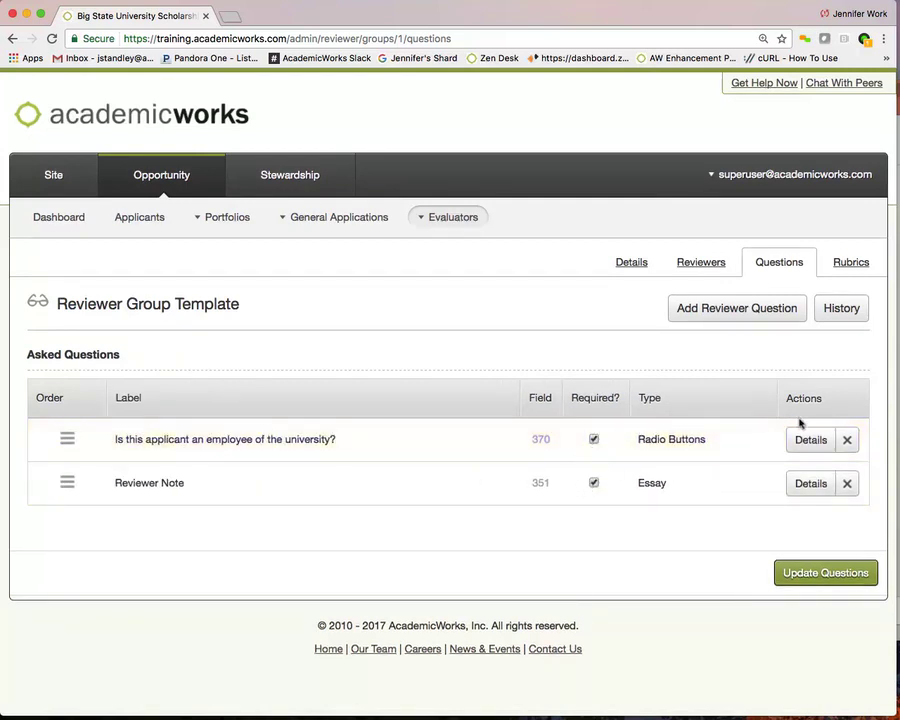
click(846, 439)
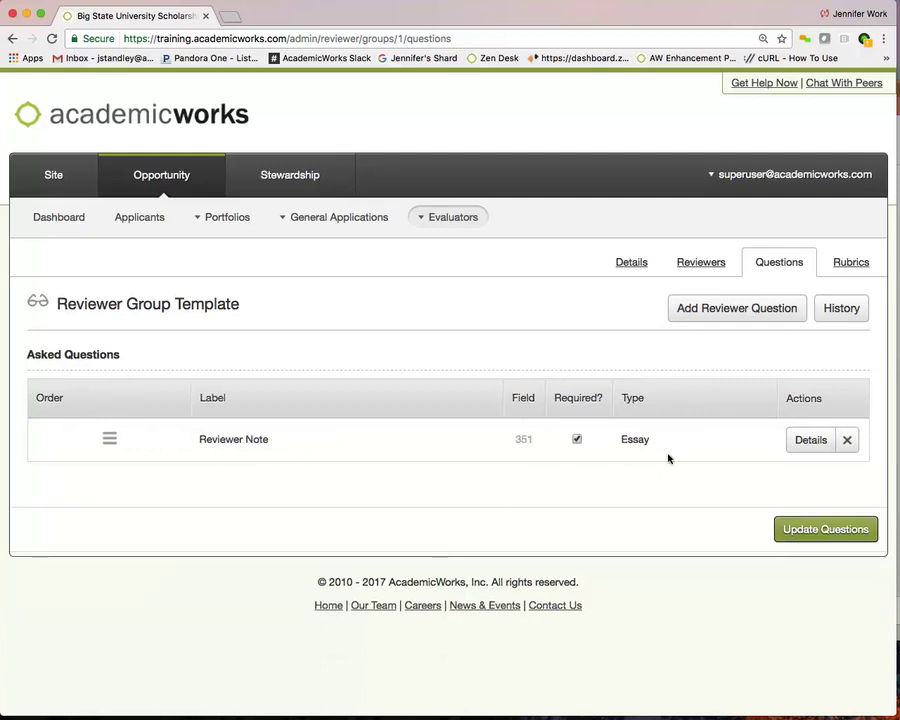
click(800, 529)
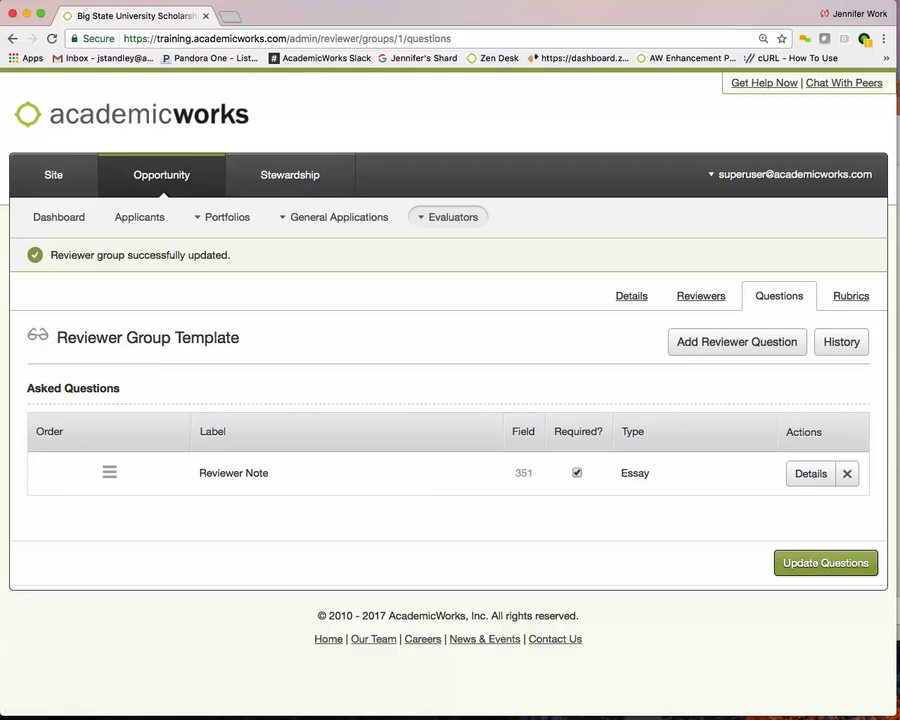
Open All Reviewer Groups to see BSU Foundation - Alumni Scholarships Committee attached with 8 members.
click(631, 296)
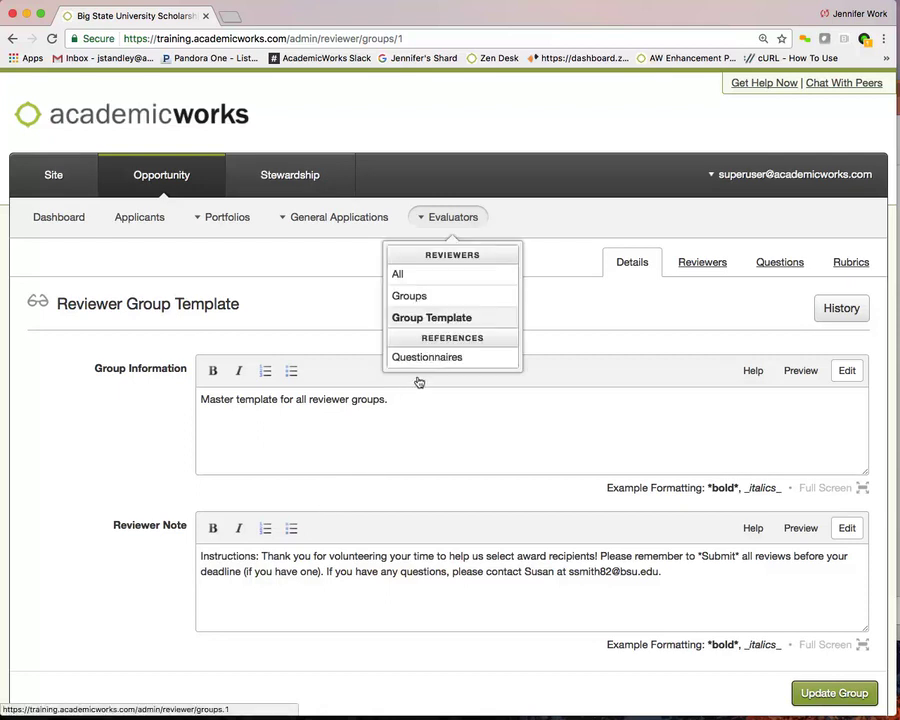
click(434, 290)
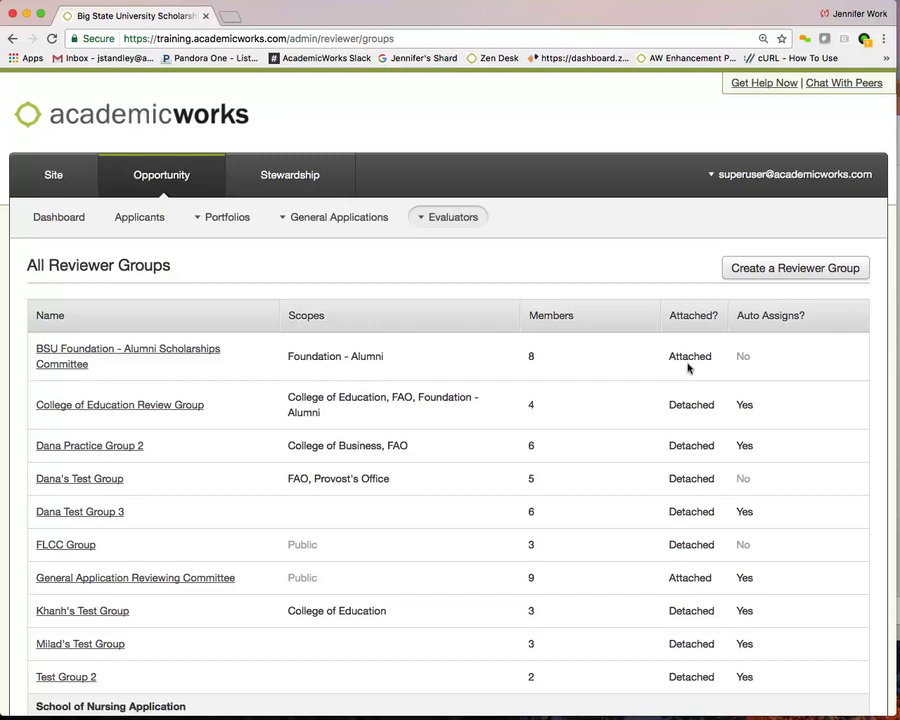
Open the BSU Foundation - Alumni Scholarships Committee group and view its mirrored Reviewer Note question.
click(185, 349)
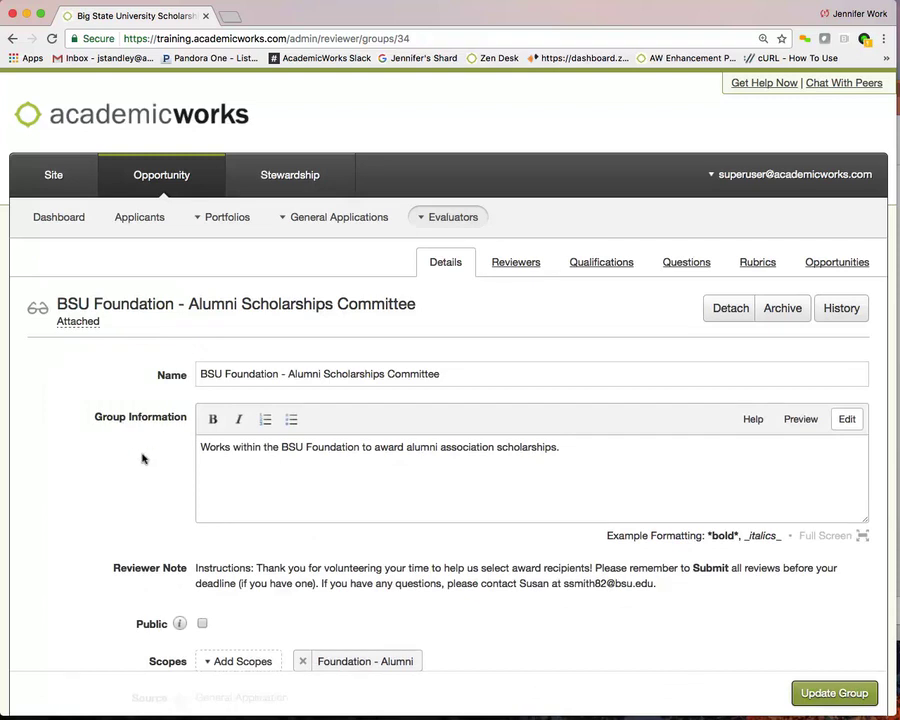
scroll(142, 458, down, 3)
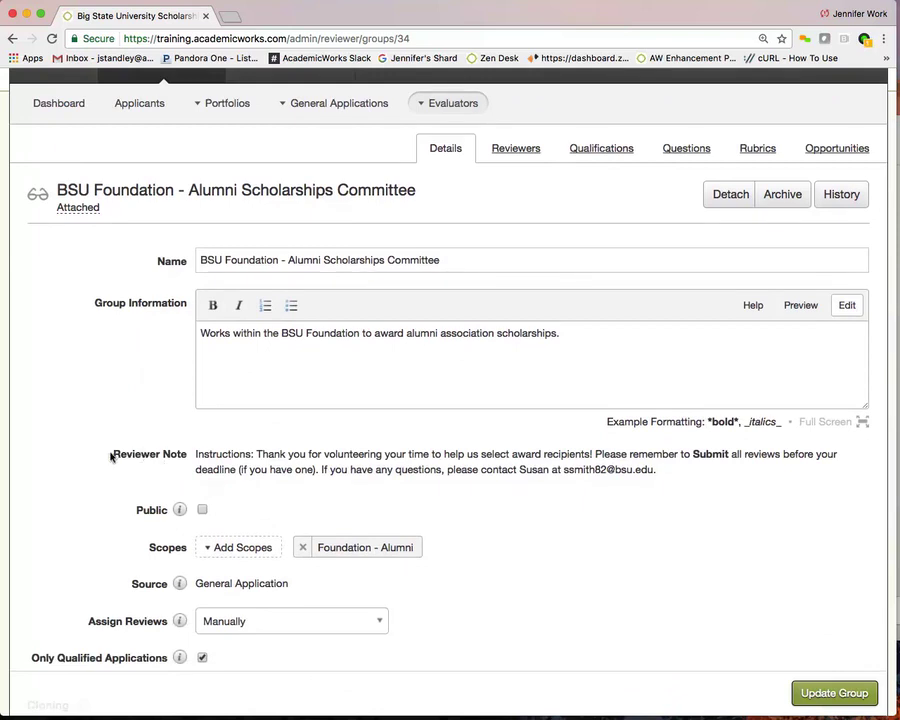
drag(110, 452, 714, 473)
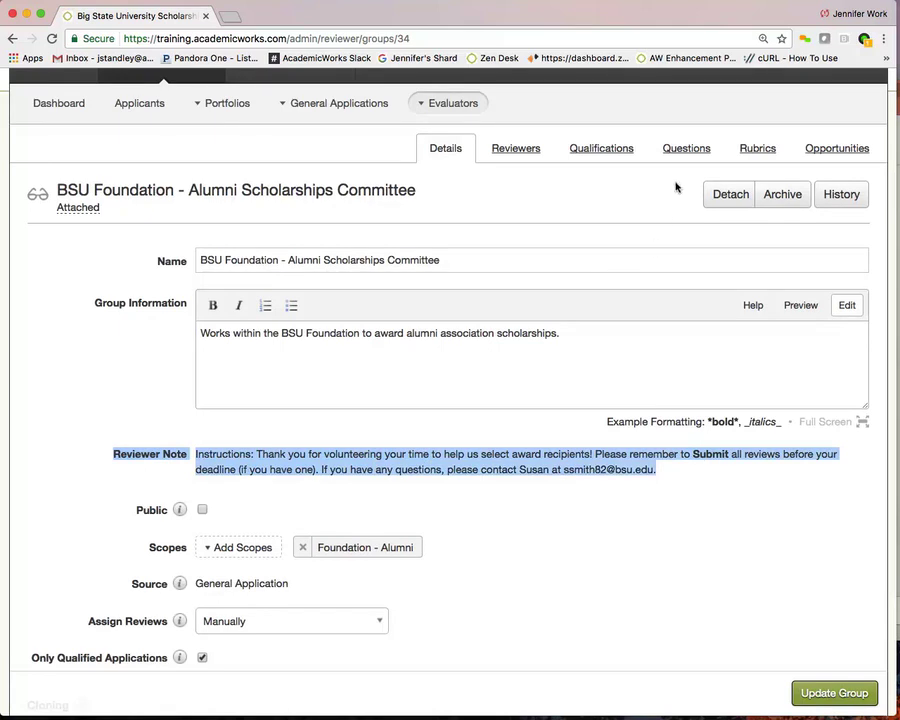
click(677, 148)
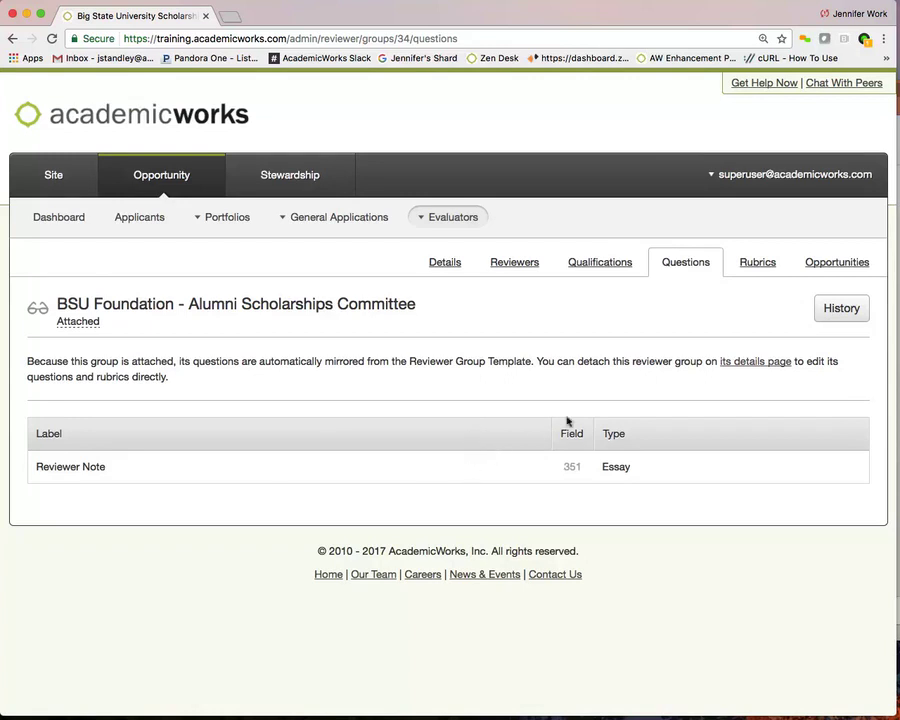
View the BSU Foundation group's mirrored rubrics table, then go back to its Details page.
click(751, 261)
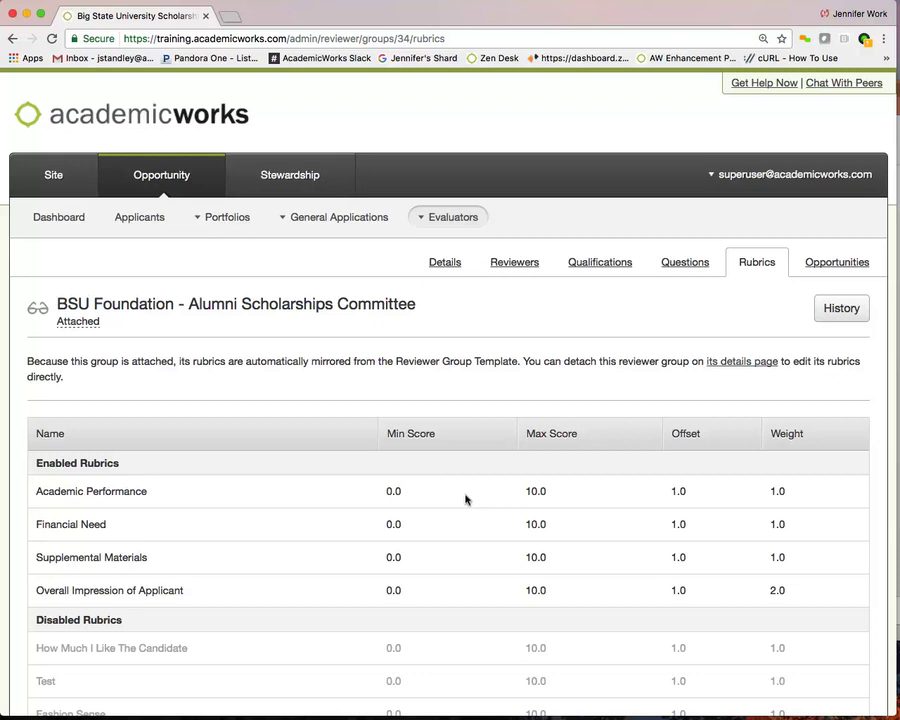
click(442, 263)
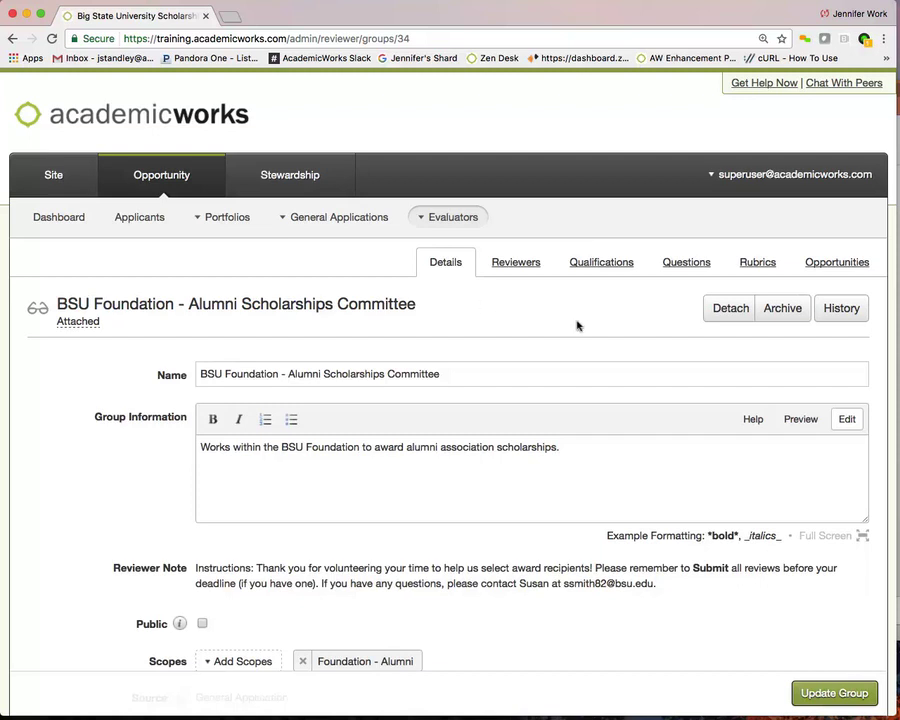
Start detaching the BSU Foundation group from the Reviewer Group Template.
click(720, 313)
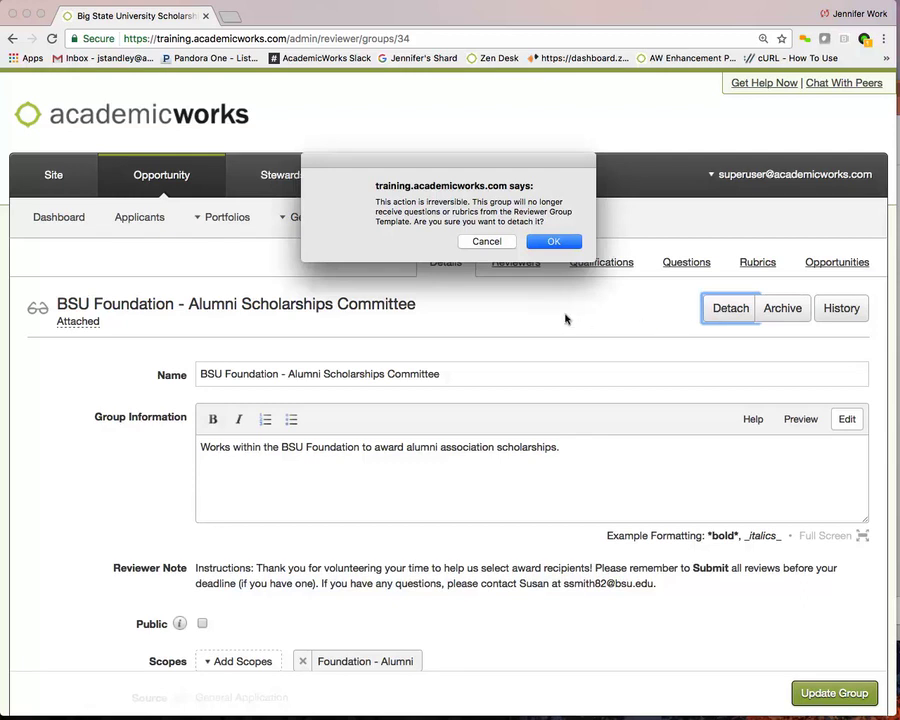
Confirm the irreversible detachment of the BSU Foundation group from the template.
click(556, 241)
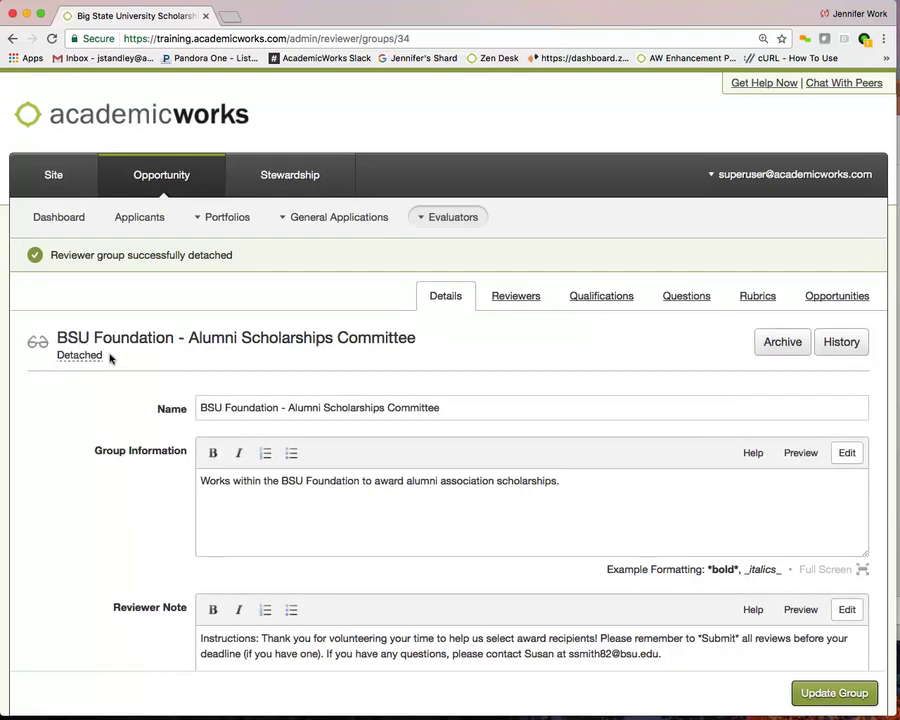
scroll(72, 408, down, 3)
scroll(72, 410, down, 1)
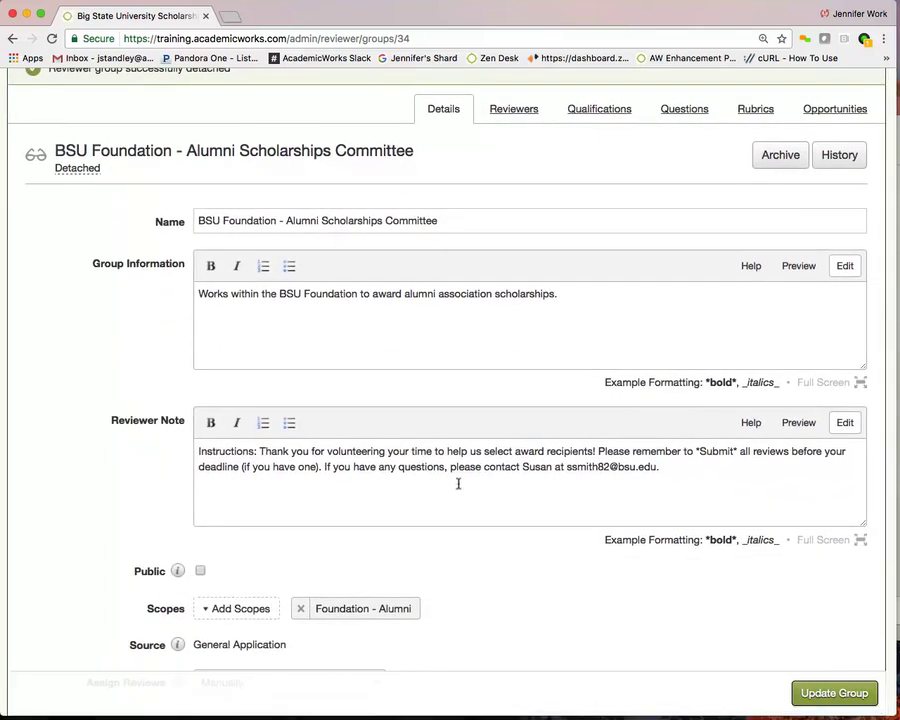
Select the group's Reviewer Note text, then go to the detached committee's questions list.
click(664, 463)
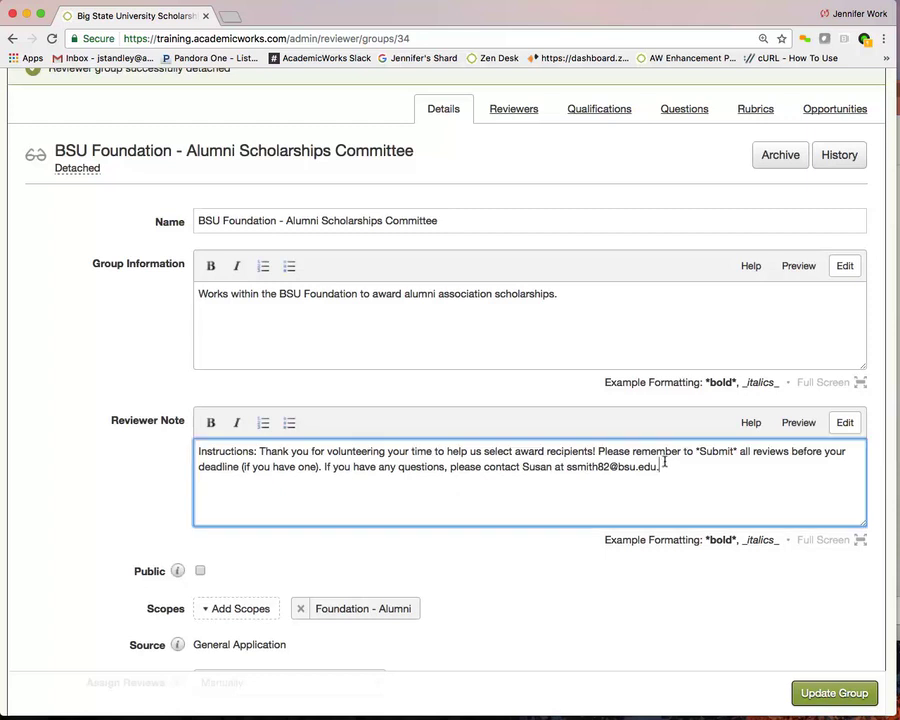
shift+click(196, 451)
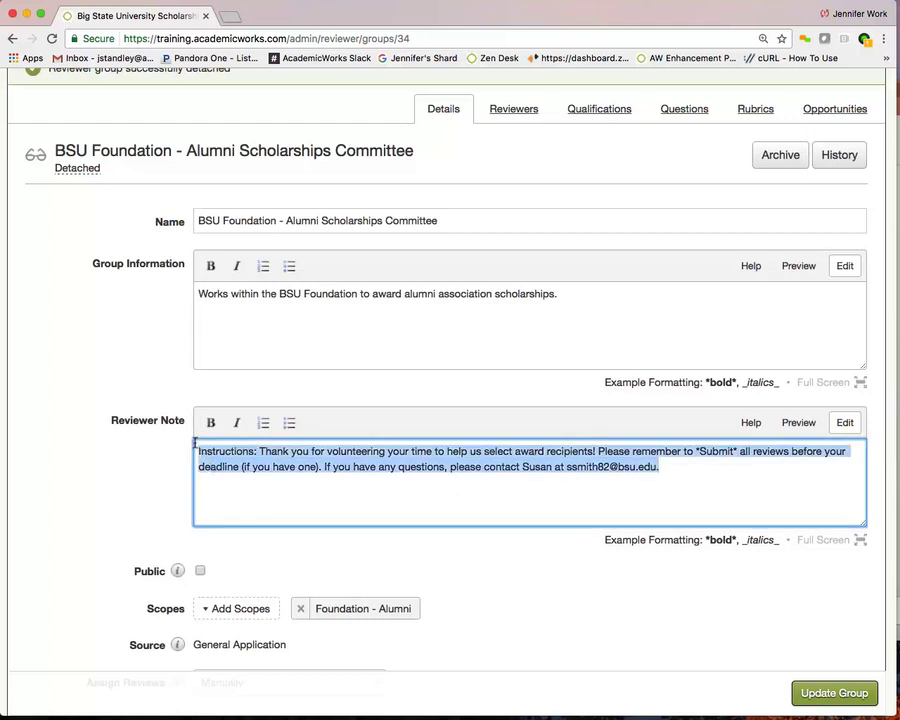
click(676, 108)
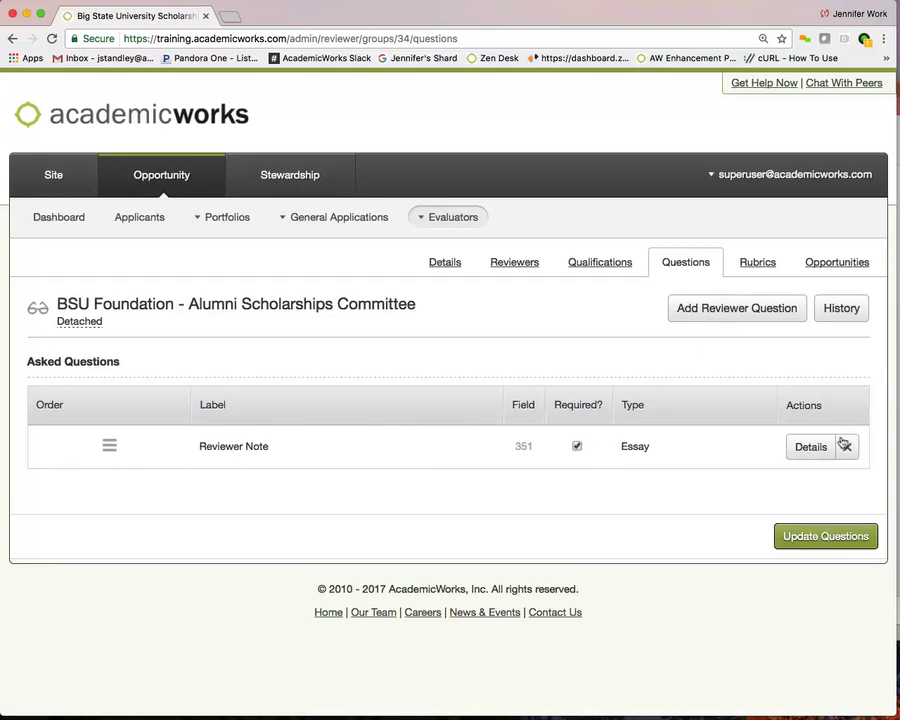
Look through the BSU Foundation committee's Enabled and Disabled Rubrics table.
click(750, 263)
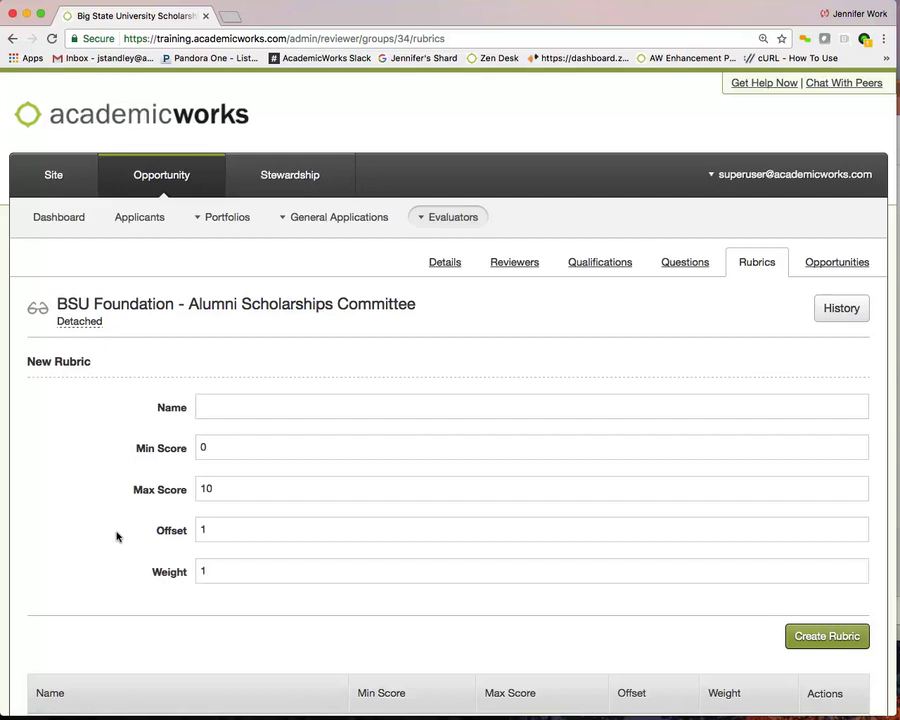
scroll(116, 537, down, 10)
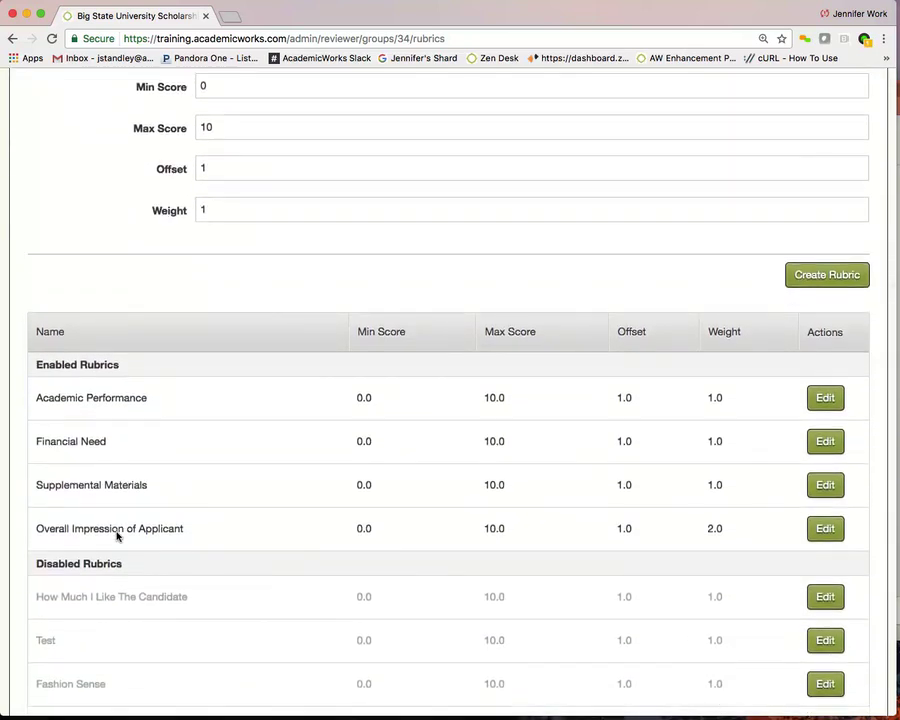
scroll(116, 537, down, 3)
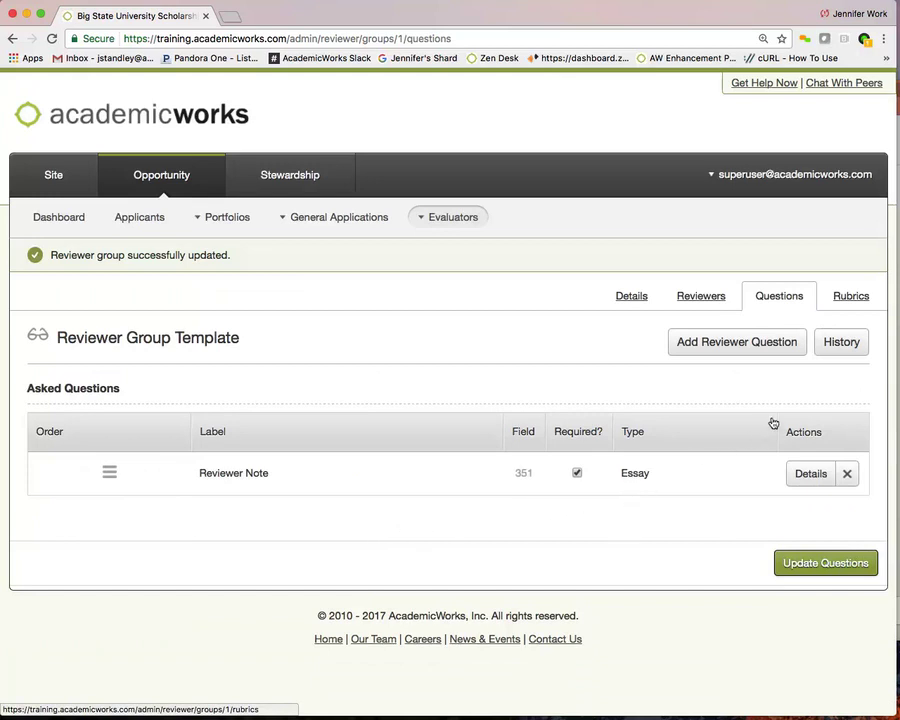
Show the Reviewer Group Template's rubrics page with its blank New Rubric form.
click(840, 298)
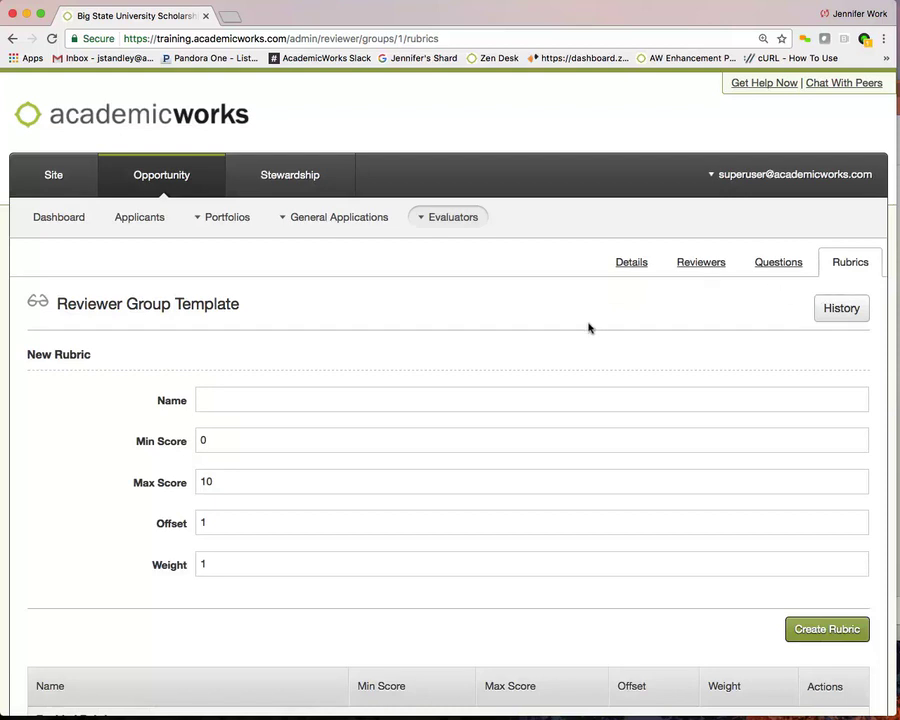
Fill the New Rubric form: name Fashion Sense, scores 0–10, offset 1, weight 1.
click(209, 394)
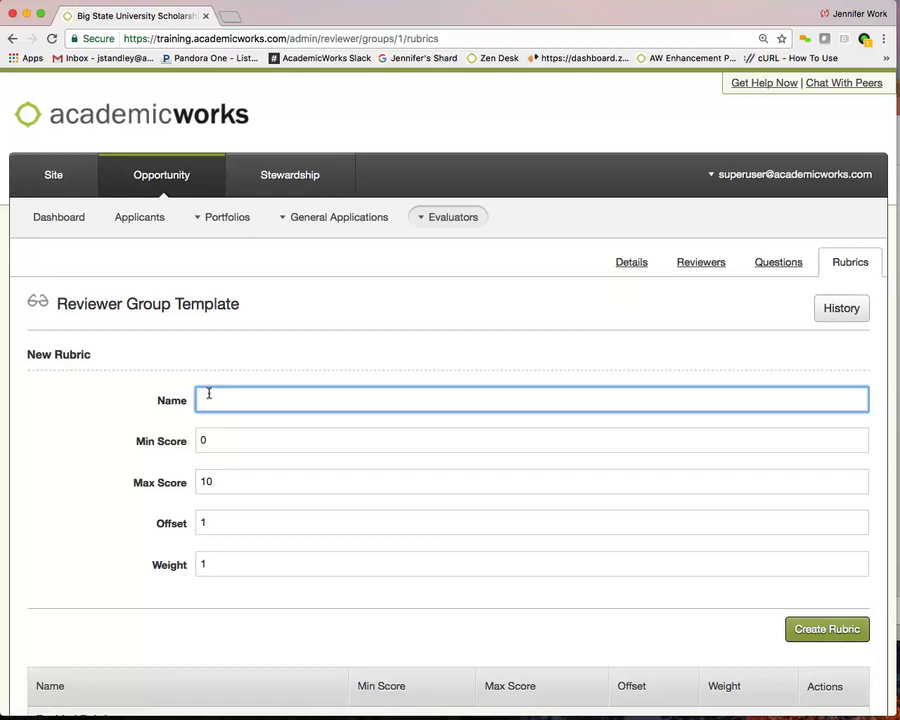
text(Fashion)
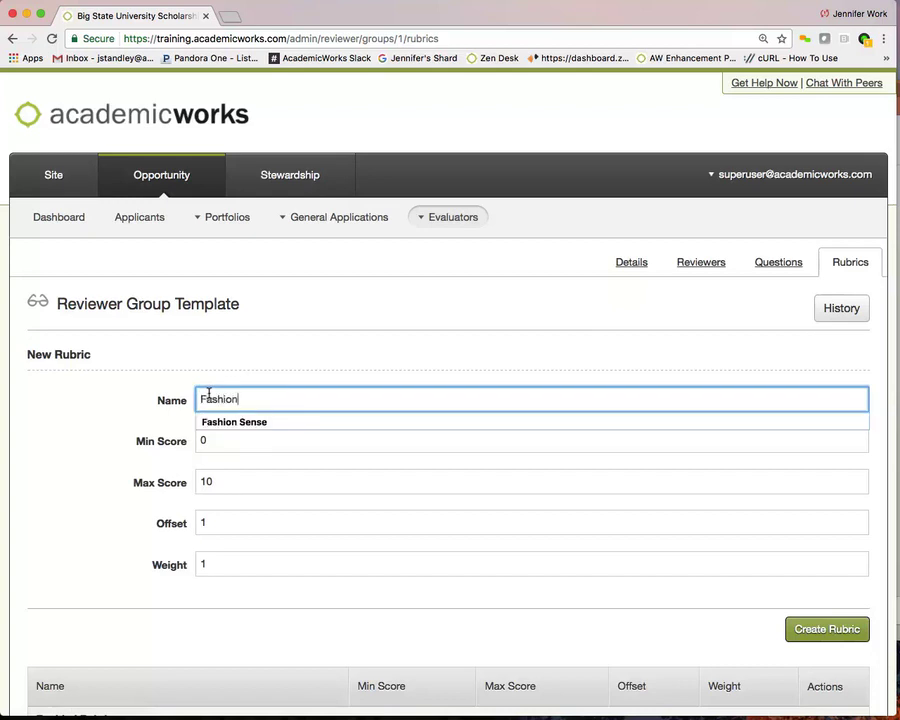
key(Down)
key(Return)
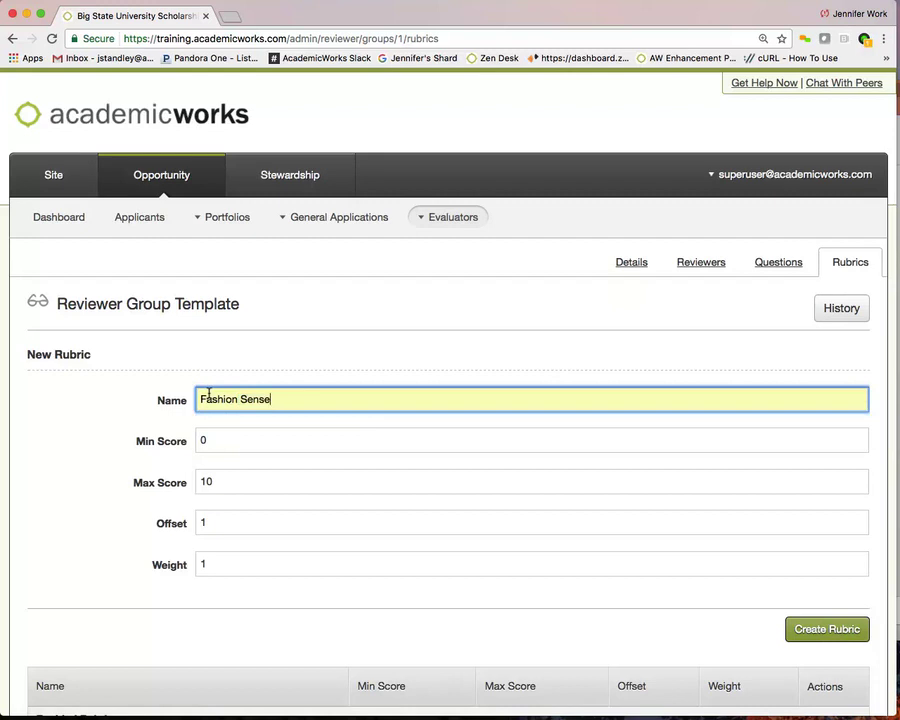
key(Tab)
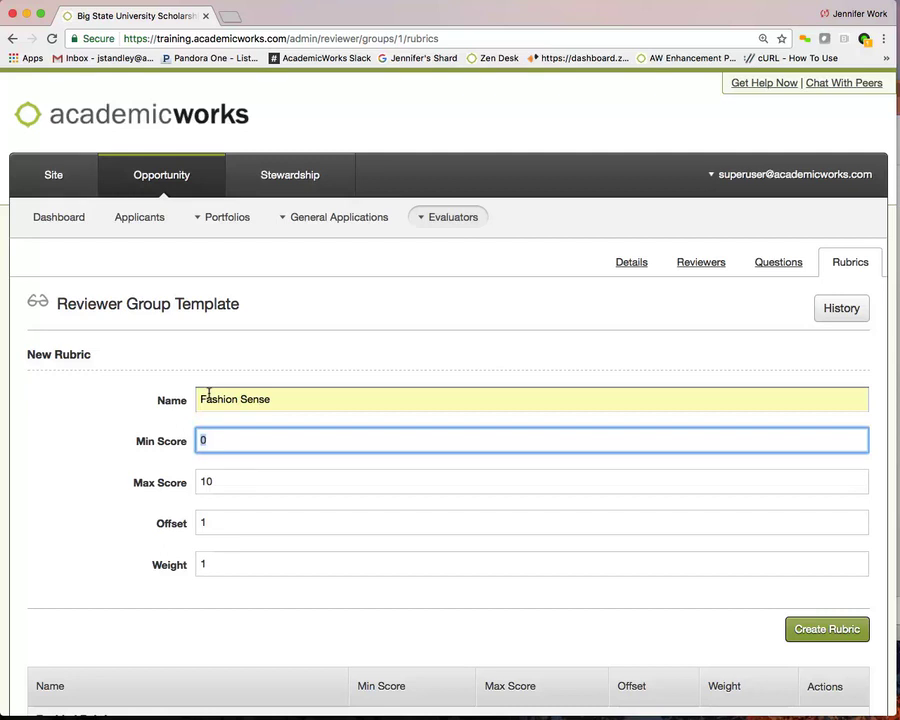
click(226, 476)
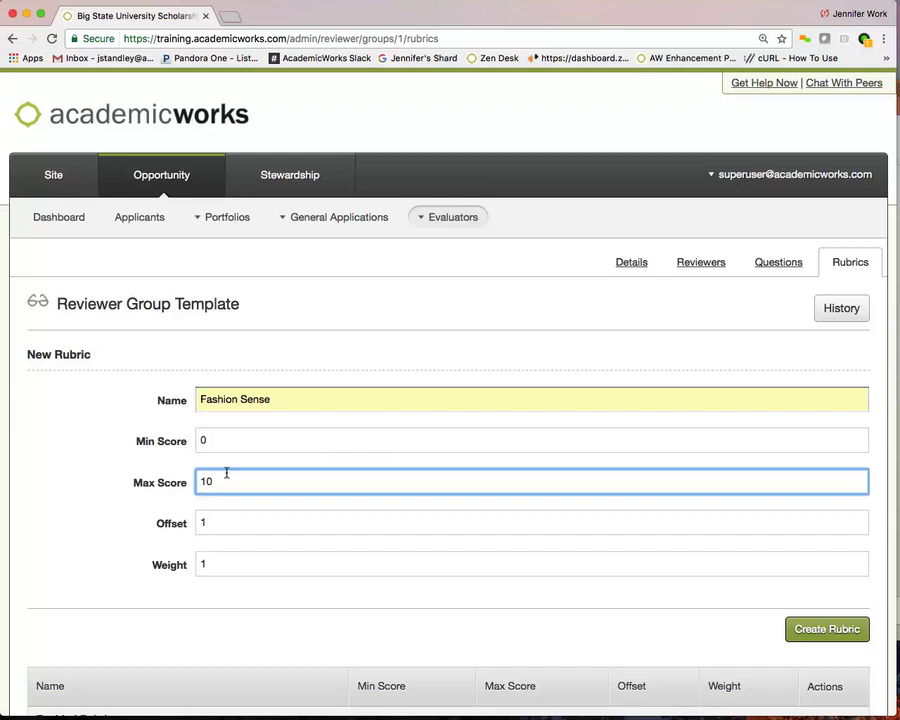
click(218, 515)
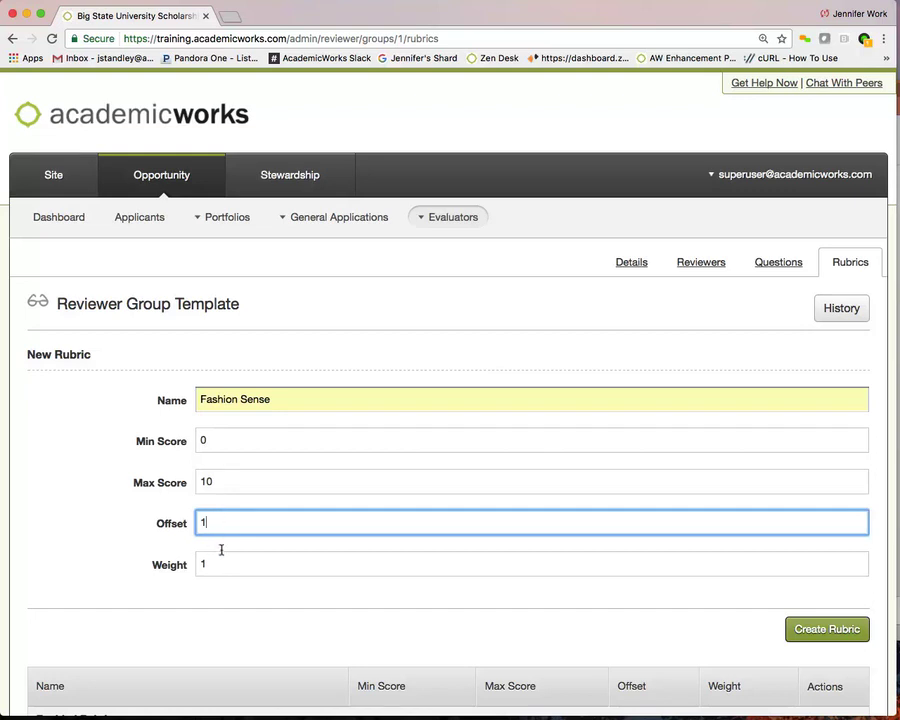
click(221, 559)
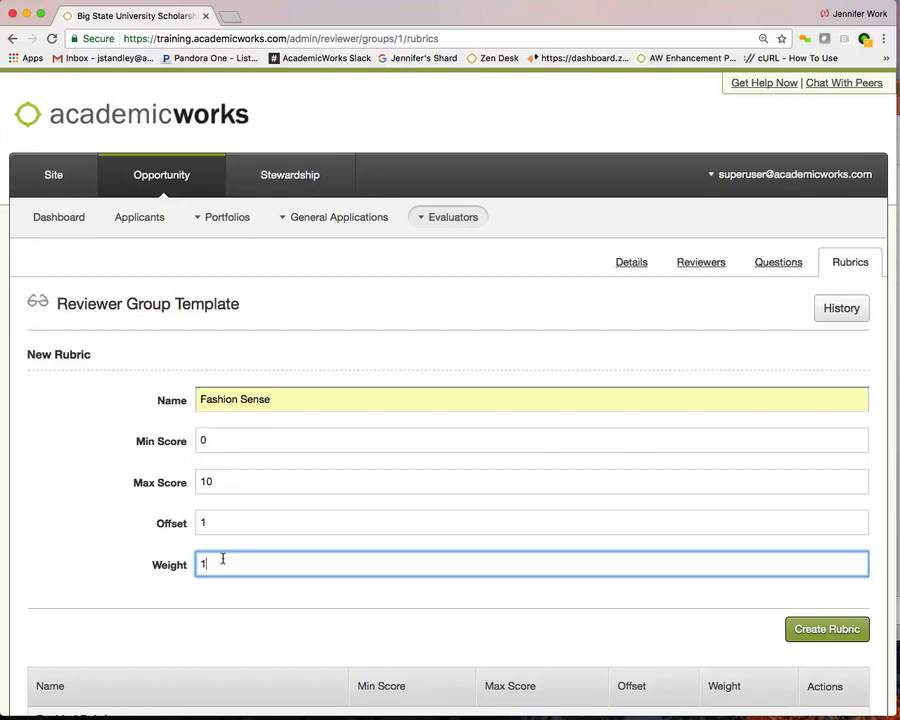
scroll(220, 558, down, 3)
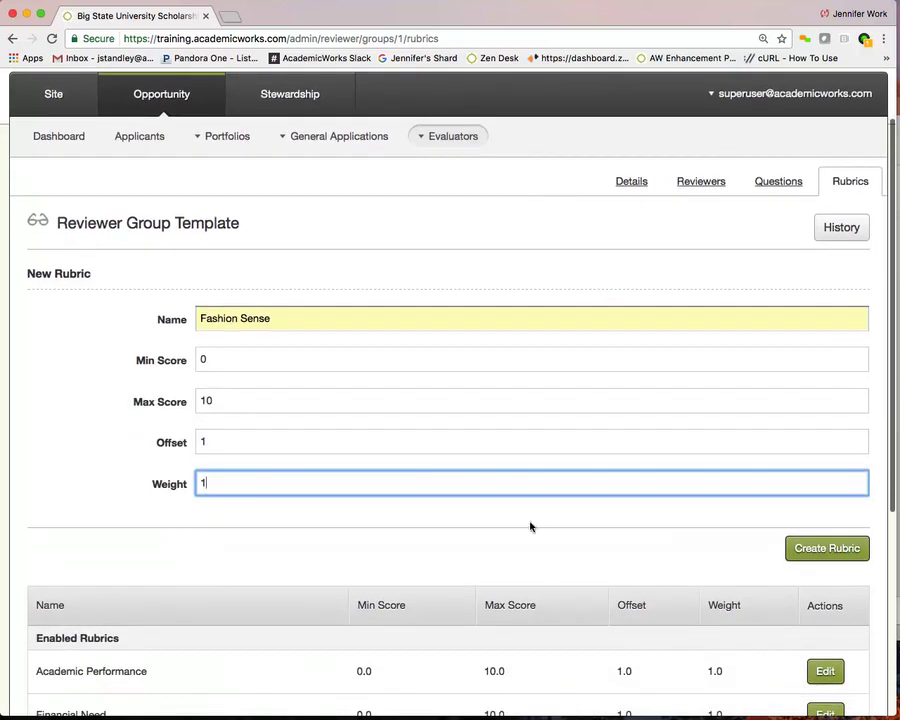
Create the Fashion Sense rubric and check it under Enabled Rubrics (0.0–10.0, offset 1.0, weight 1.0).
click(799, 548)
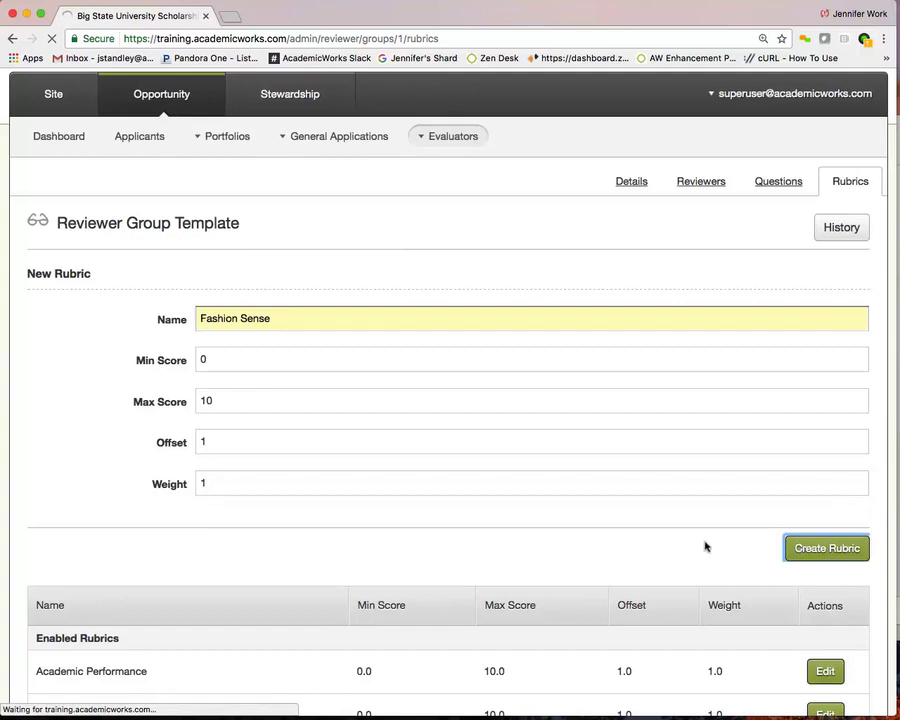
scroll(284, 591, down, 5)
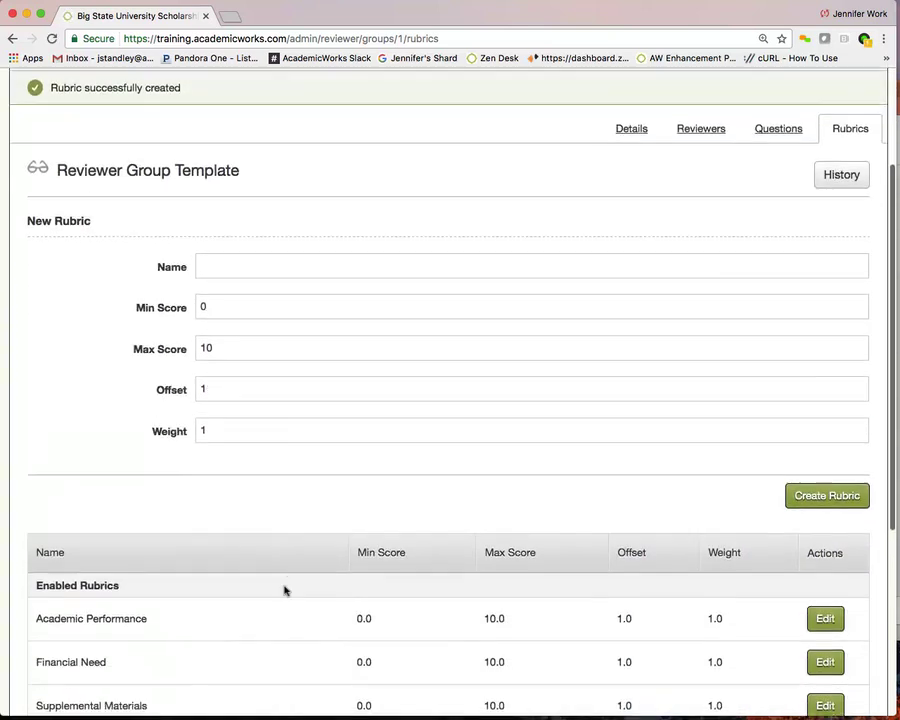
scroll(284, 591, down, 3)
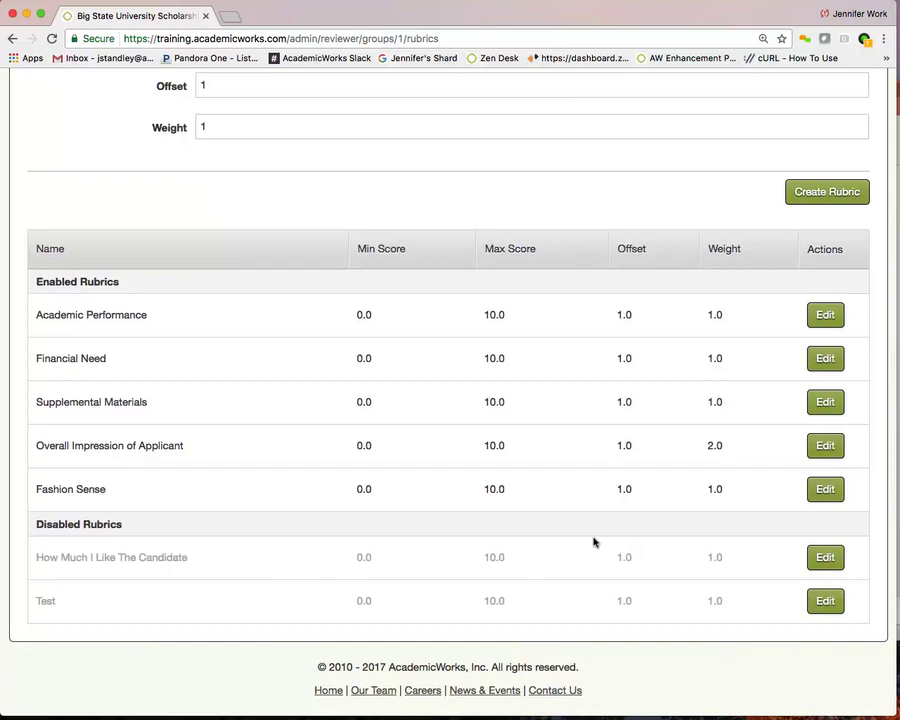
Save Fashion Sense with Enabled unchecked and find it under the template's Disabled Rubrics.
click(813, 487)
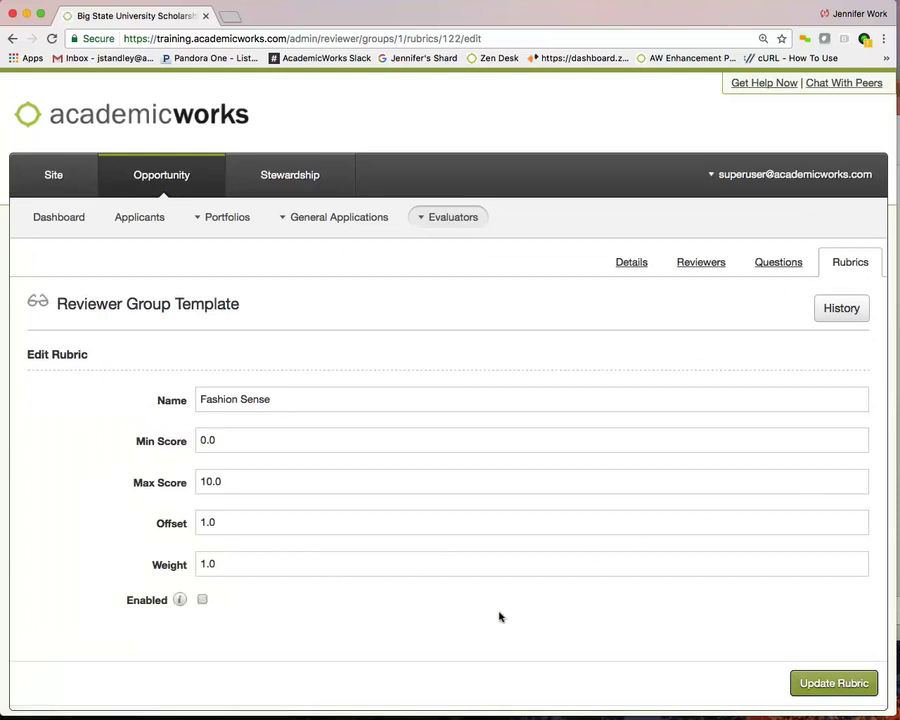
click(796, 676)
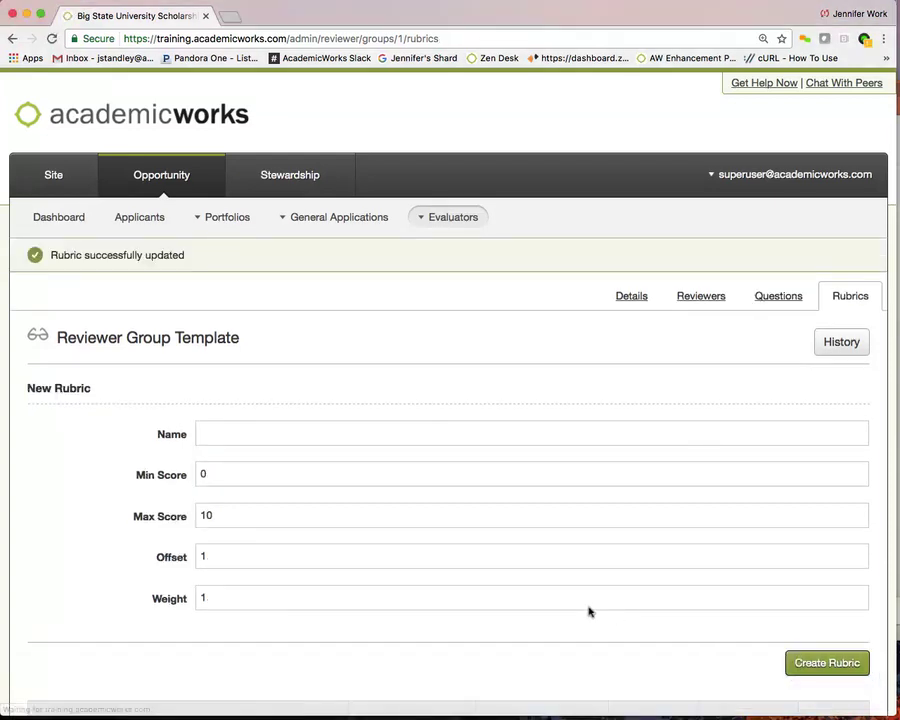
scroll(587, 607, down, 5)
scroll(588, 611, down, 3)
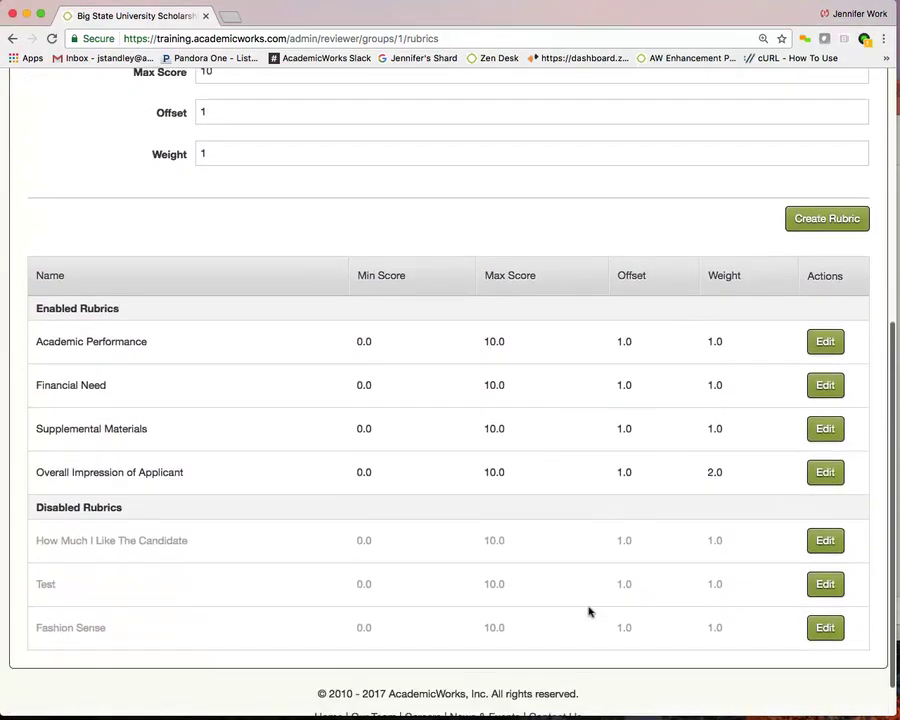